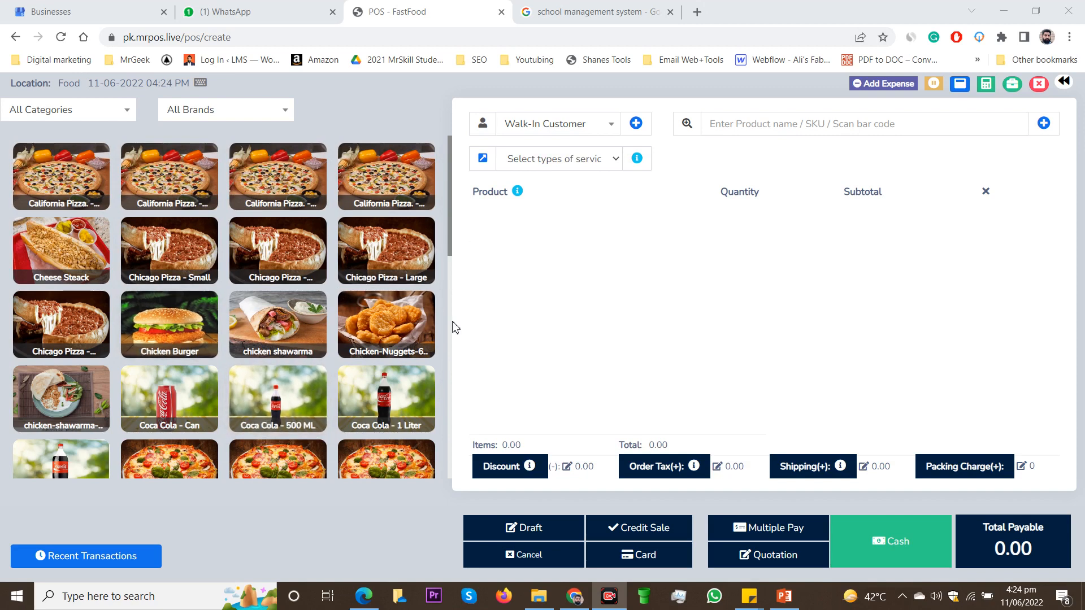
Step: Add a Family California Pizza, a Coca Cola Can found by code 0053, six-piece Chicken-Nuggets and a chicken shawarma to the sale
{"action": "left_click", "coordinate": [394, 181]}
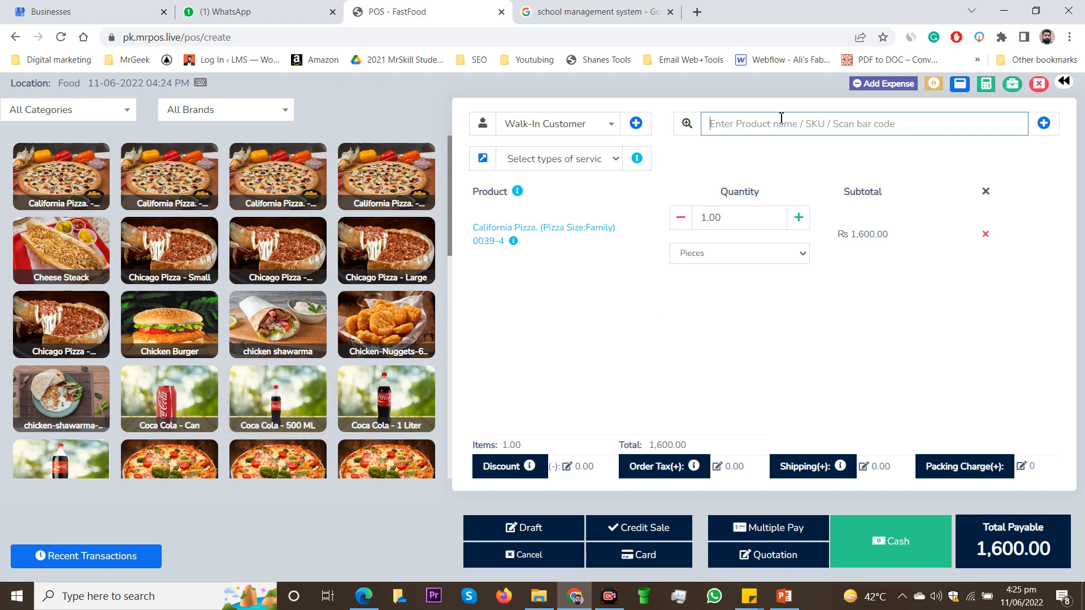
{"action": "type", "text": "0053"}
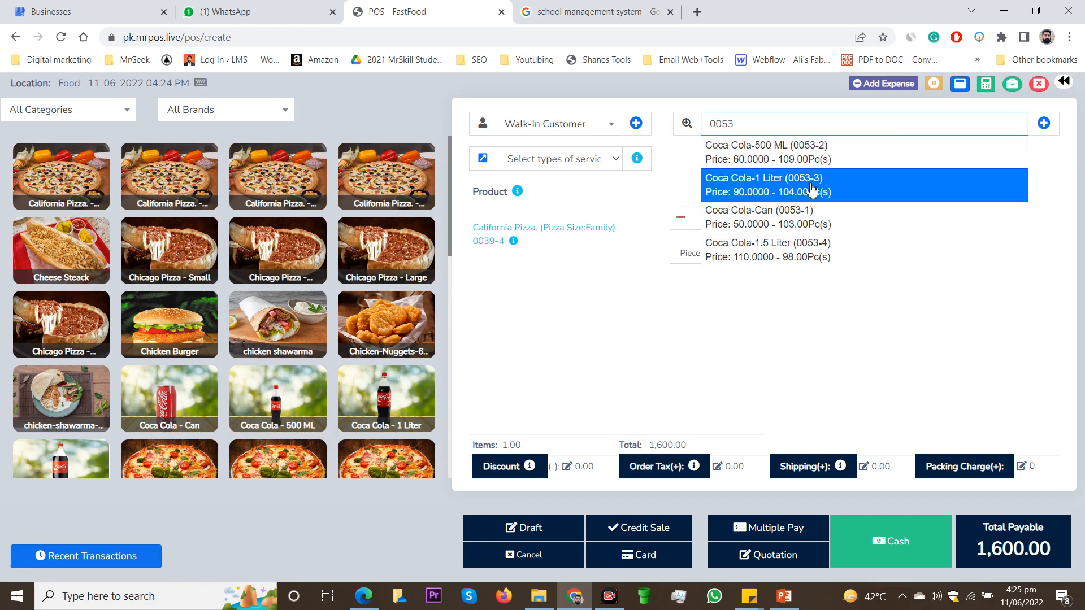
{"action": "left_click", "coordinate": [864, 227]}
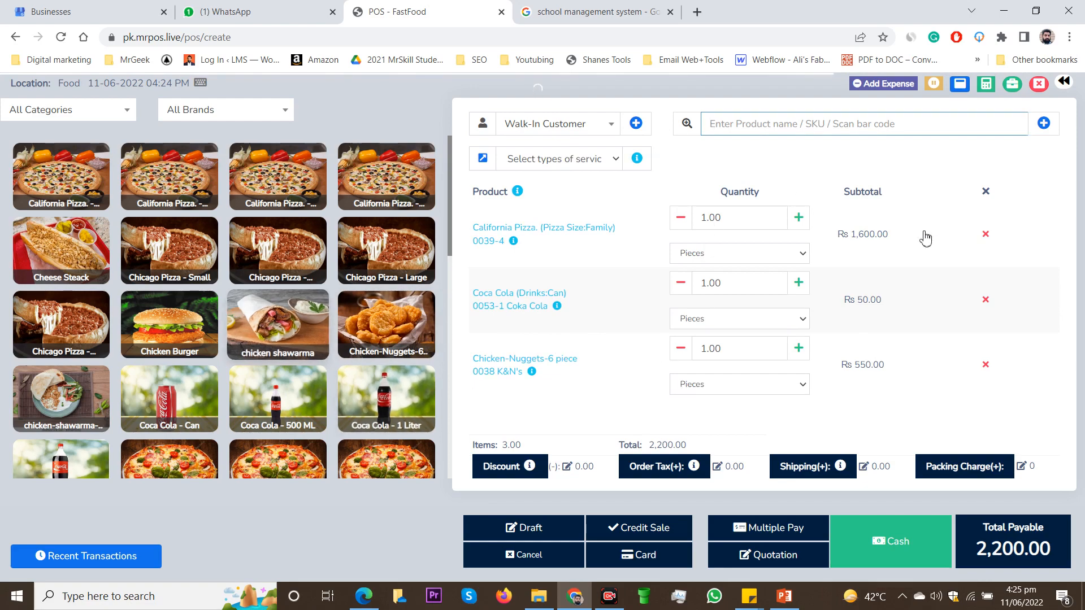
Step: Apply a percentage discount of 5 to the order
{"action": "scroll", "coordinate": [833, 354], "scroll_direction": "down", "scroll_amount": 1}
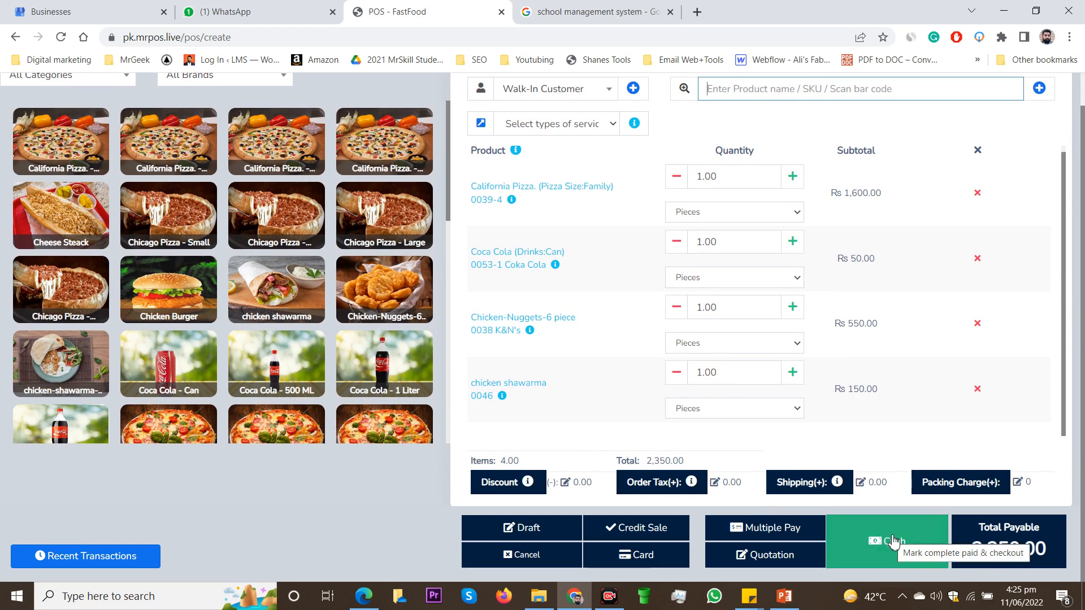
{"action": "left_click", "coordinate": [565, 484]}
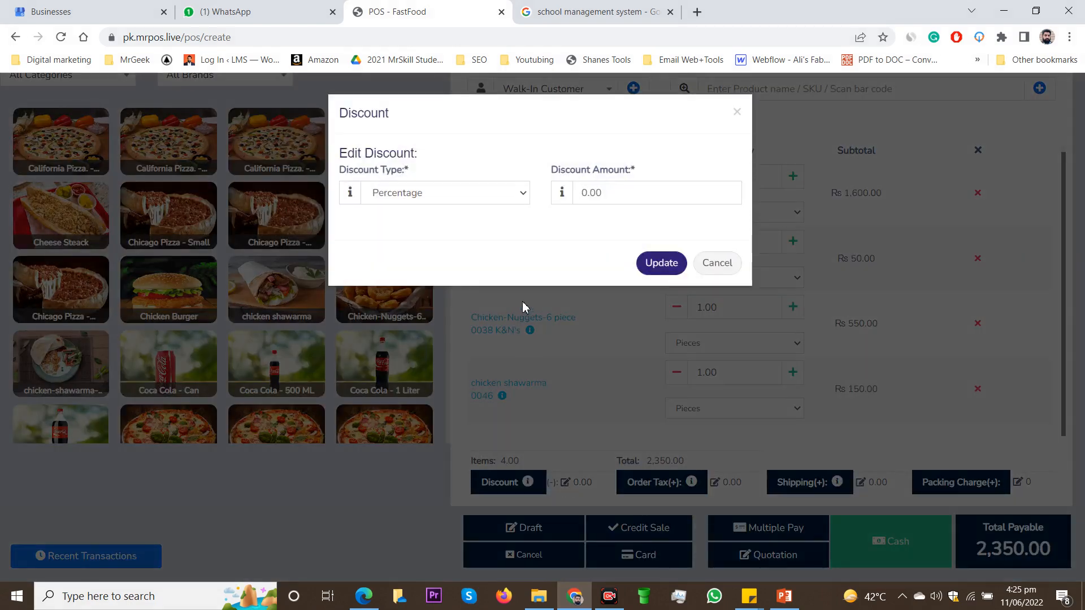
{"action": "left_click_drag", "start_coordinate": [626, 190], "coordinate": [572, 191]}
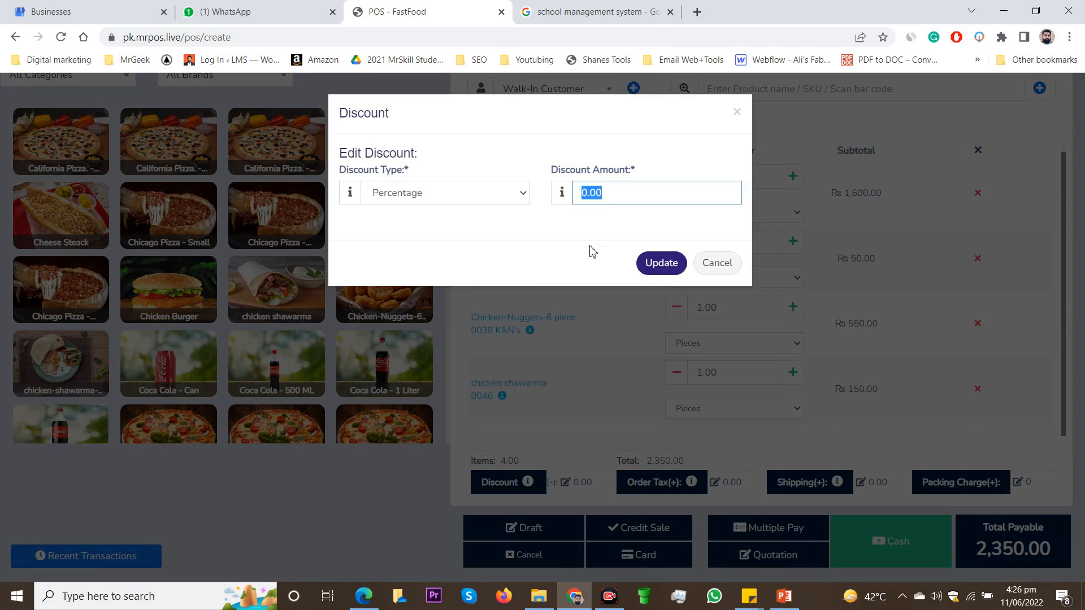
{"action": "type", "text": "5"}
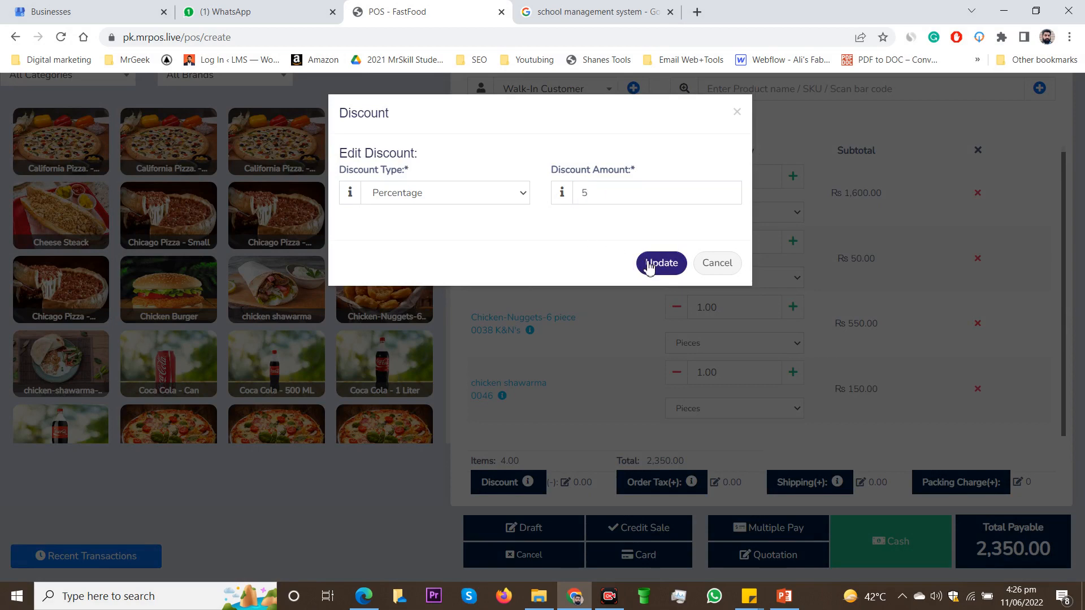
{"action": "left_click", "coordinate": [650, 267]}
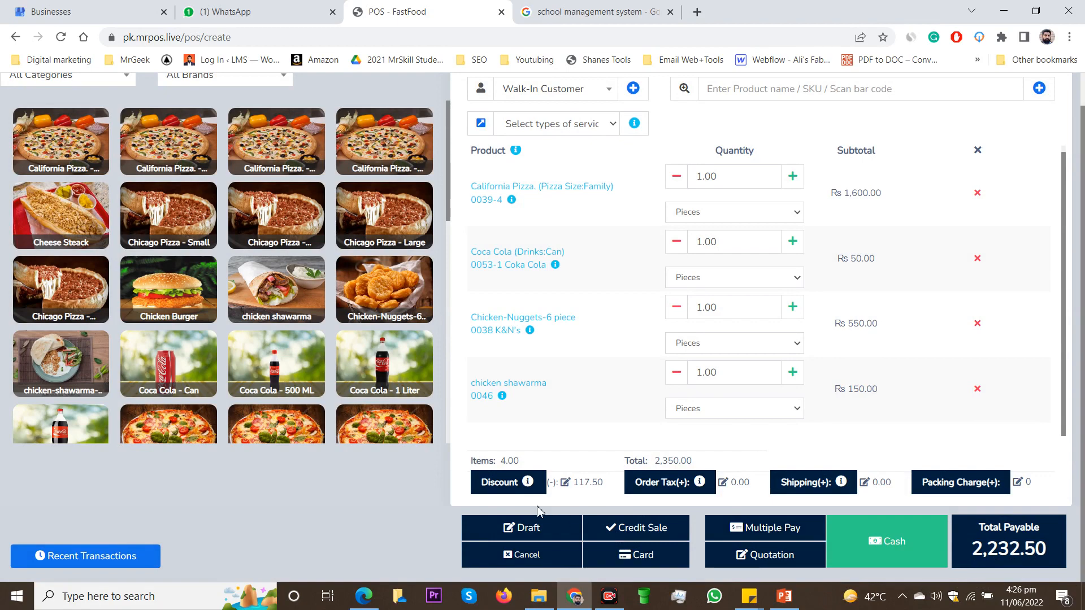
Step: Change the order discount to the Fixed type with an amount of 300
{"action": "left_click", "coordinate": [567, 484]}
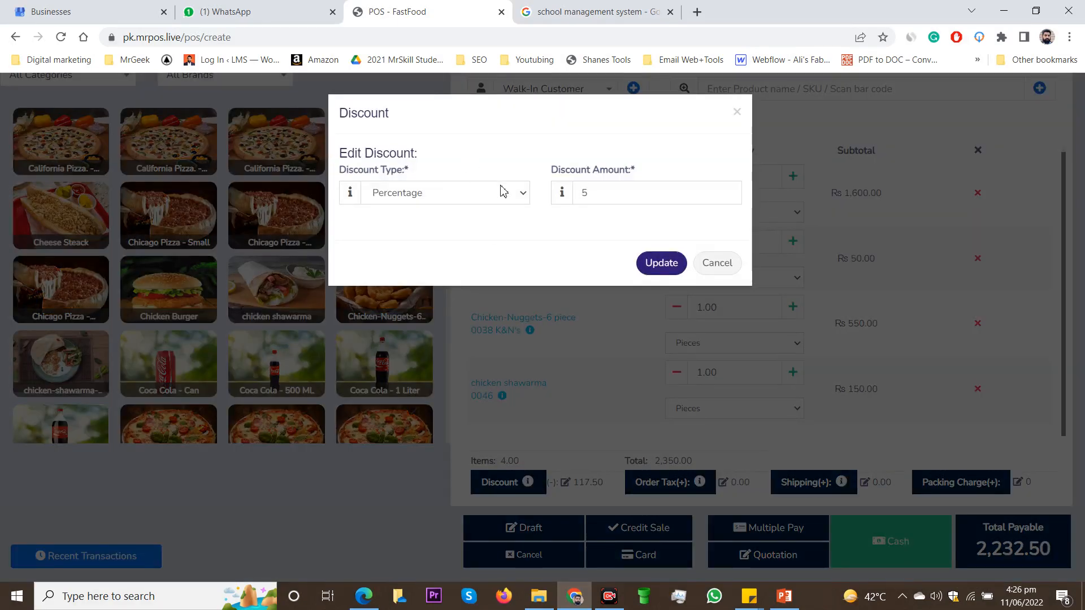
{"action": "left_click", "coordinate": [500, 193]}
{"action": "left_click", "coordinate": [468, 226]}
{"action": "key", "text": "Tab"}
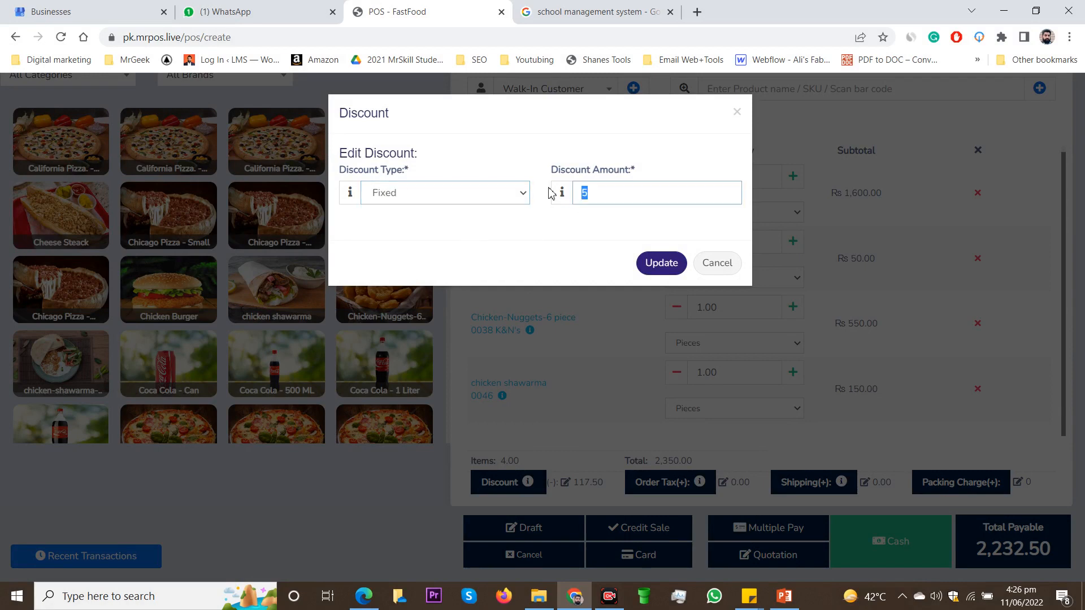
{"action": "type", "text": "300"}
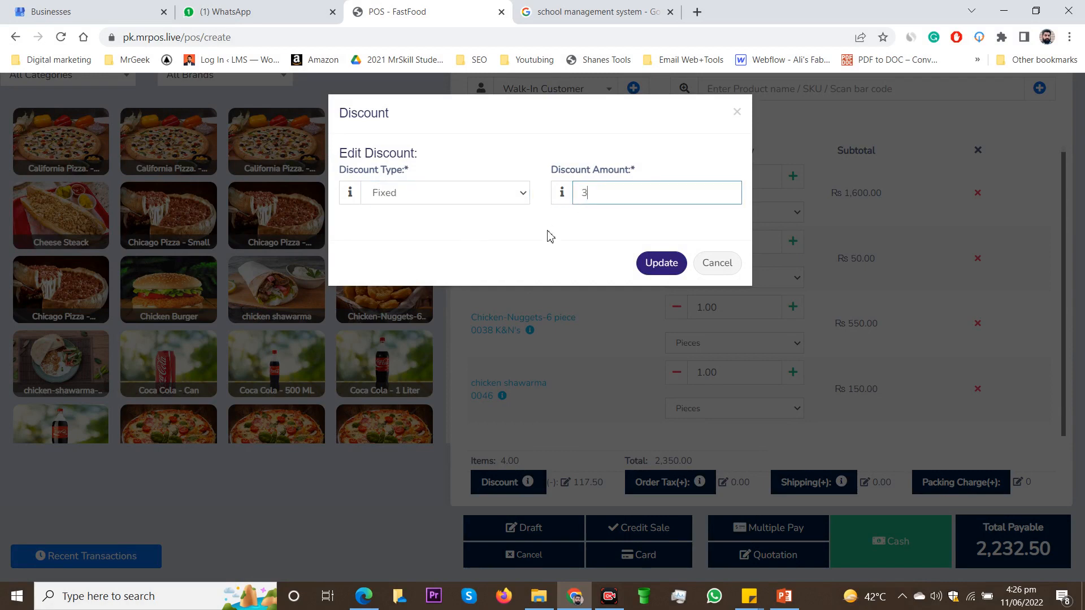
{"action": "left_click", "coordinate": [667, 268]}
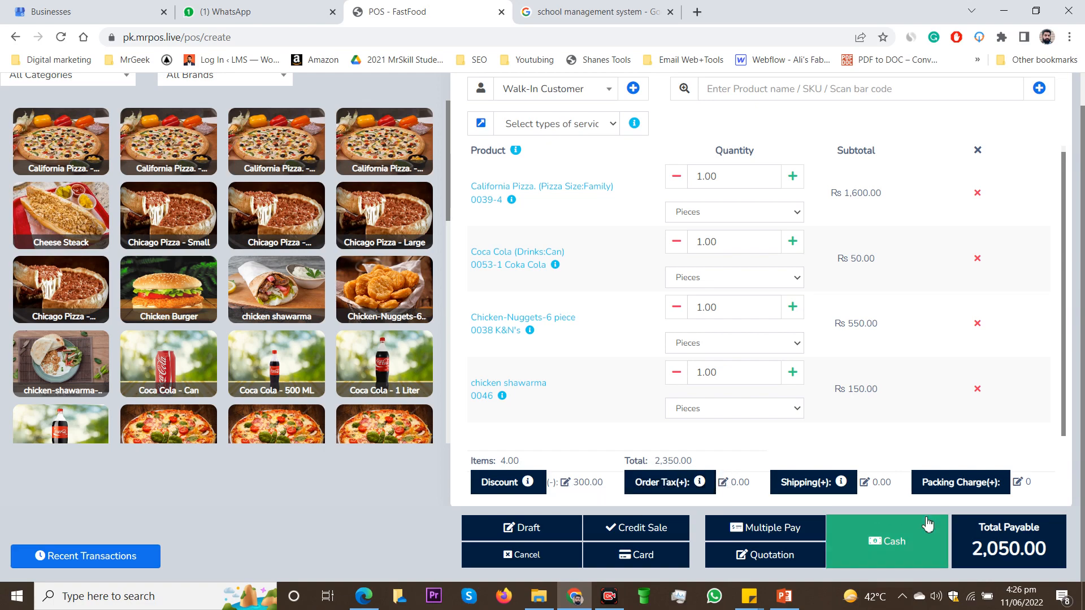
Step: View the order tax setting and leave it without making changes
{"action": "left_click", "coordinate": [725, 486]}
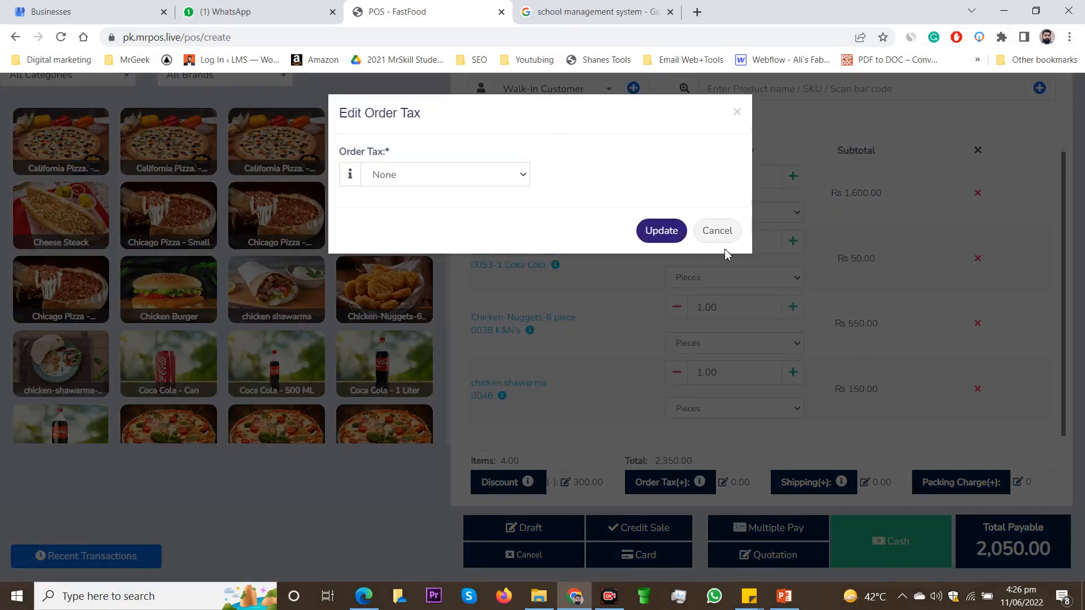
{"action": "left_click", "coordinate": [718, 230]}
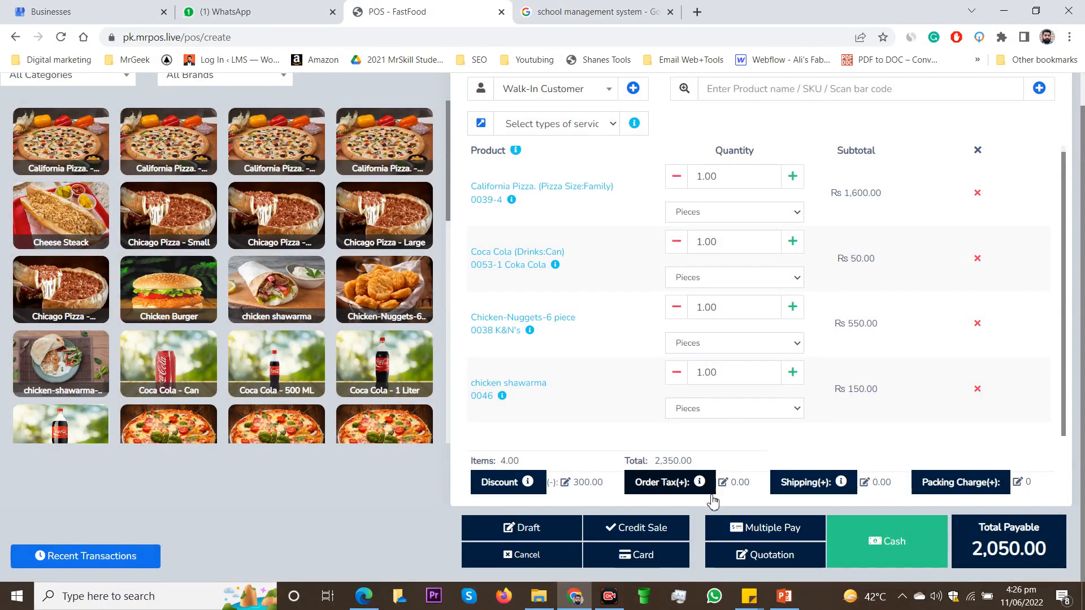
Step: In the order's shipping details, set the shipping charges to 300 and the shipping status to Ordered
{"action": "left_click", "coordinate": [866, 485]}
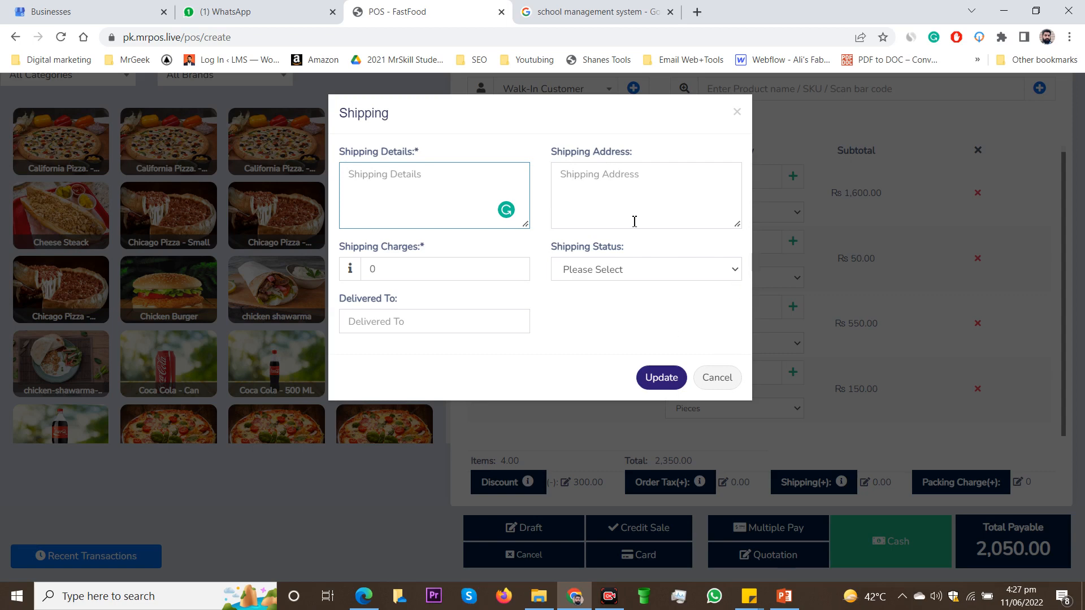
{"action": "left_click", "coordinate": [600, 201]}
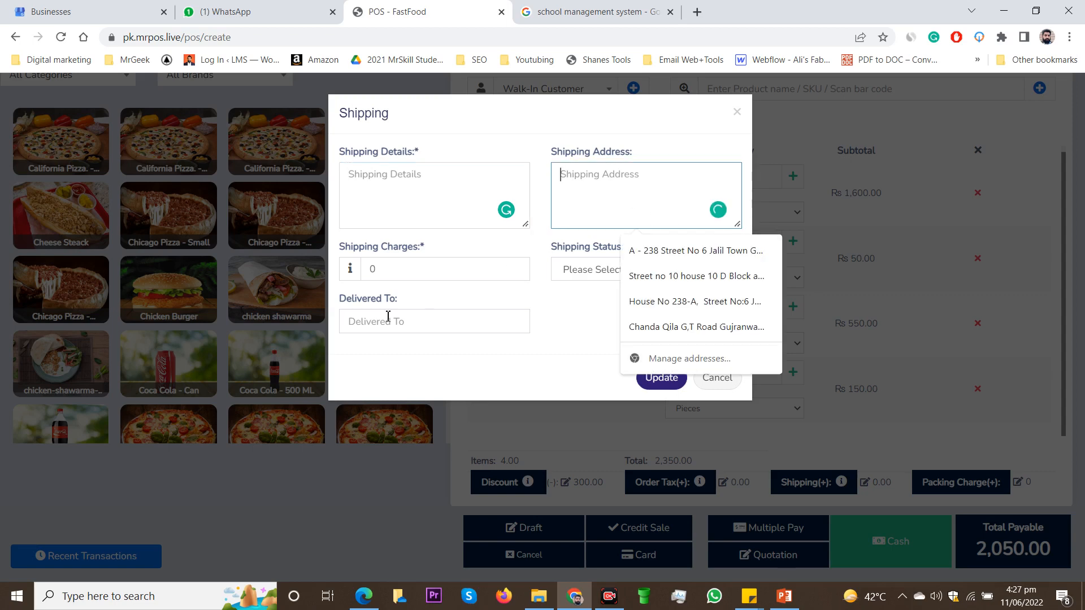
{"action": "left_click", "coordinate": [408, 269]}
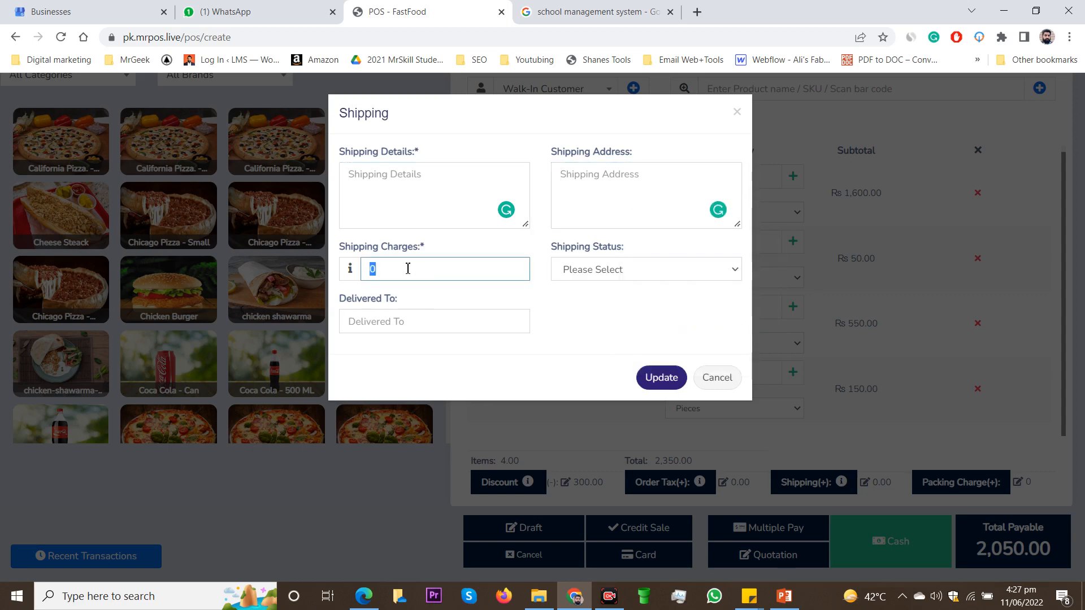
{"action": "type", "text": "300"}
{"action": "left_click", "coordinate": [617, 275]}
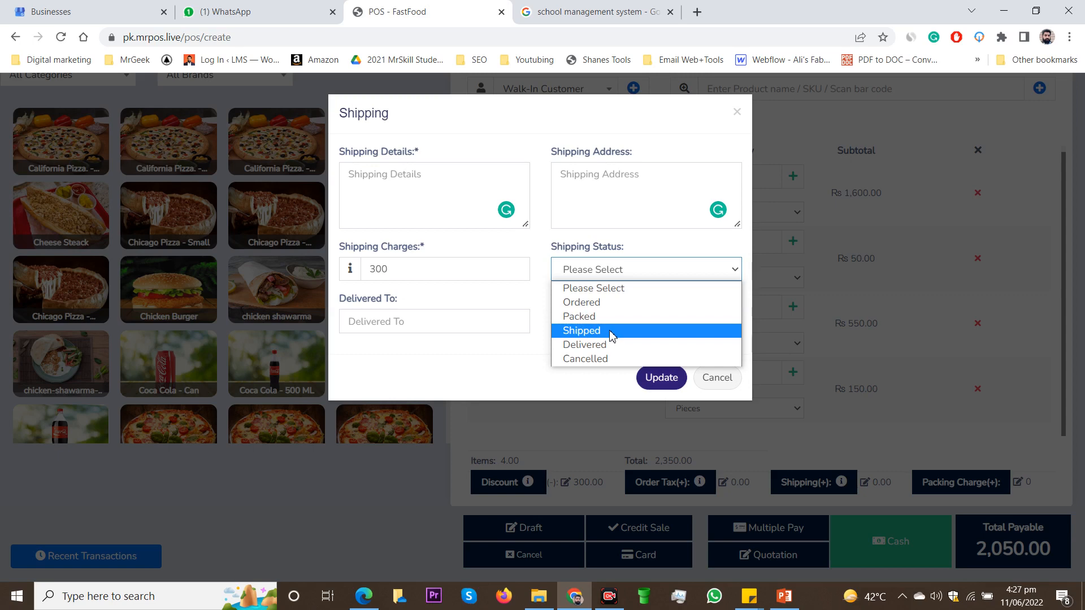
{"action": "left_click", "coordinate": [593, 303]}
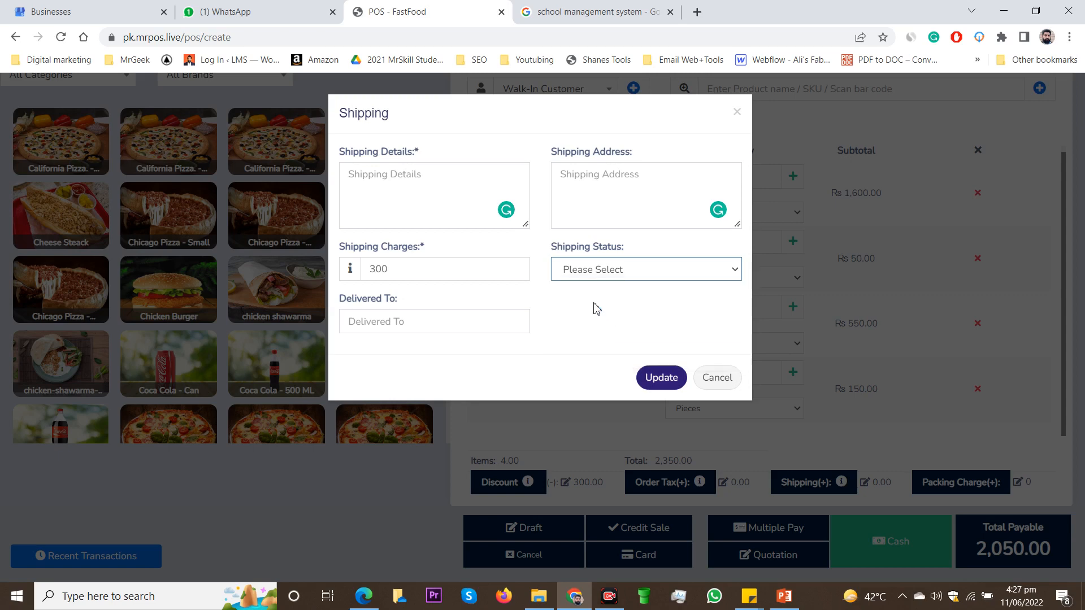
Step: Enter the recipient's name and a shipping address, and update the order's shipping details
{"action": "left_click", "coordinate": [408, 326]}
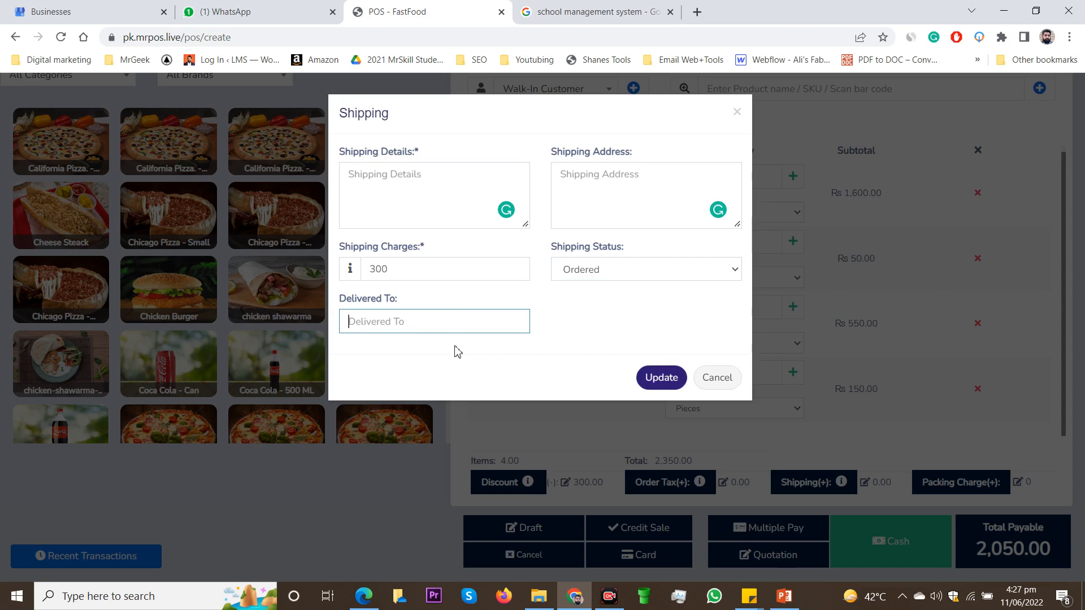
{"action": "type", "text": "Ali"}
{"action": "left_click", "coordinate": [603, 196]}
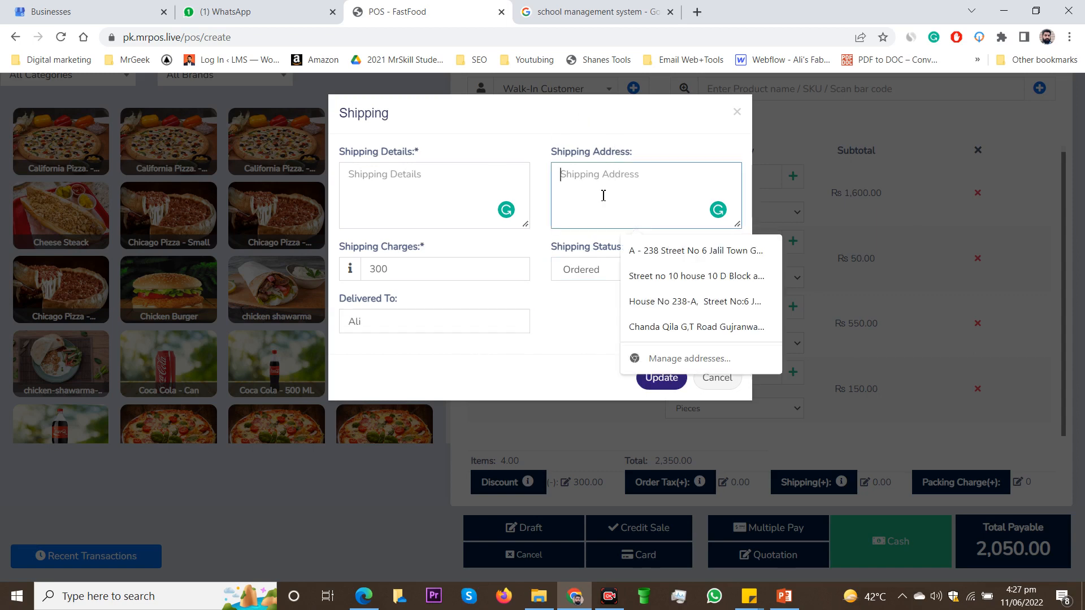
{"action": "type", "text": "asldkjflksdjf"}
{"action": "left_click", "coordinate": [647, 139]}
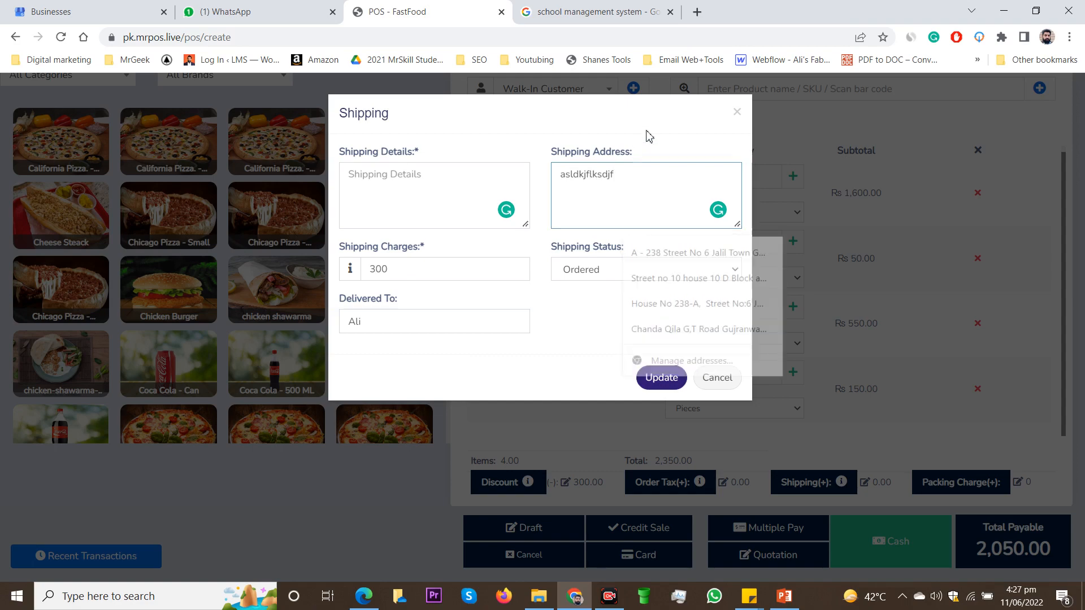
{"action": "left_click", "coordinate": [673, 384]}
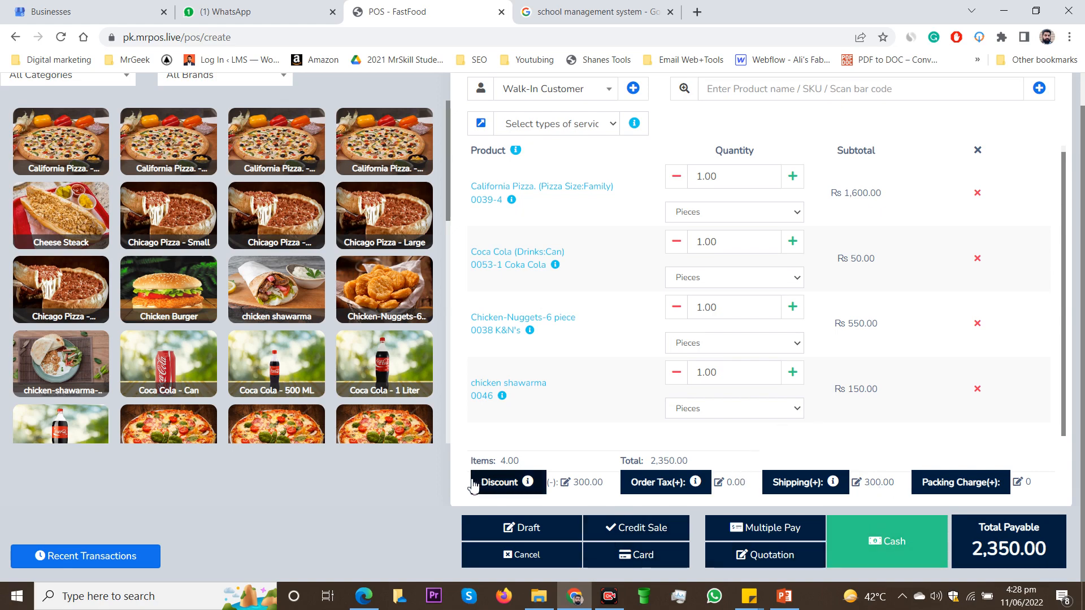
Step: Check out the order as a fully paid cash sale and dismiss the invoice printout without printing
{"action": "left_click", "coordinate": [872, 544]}
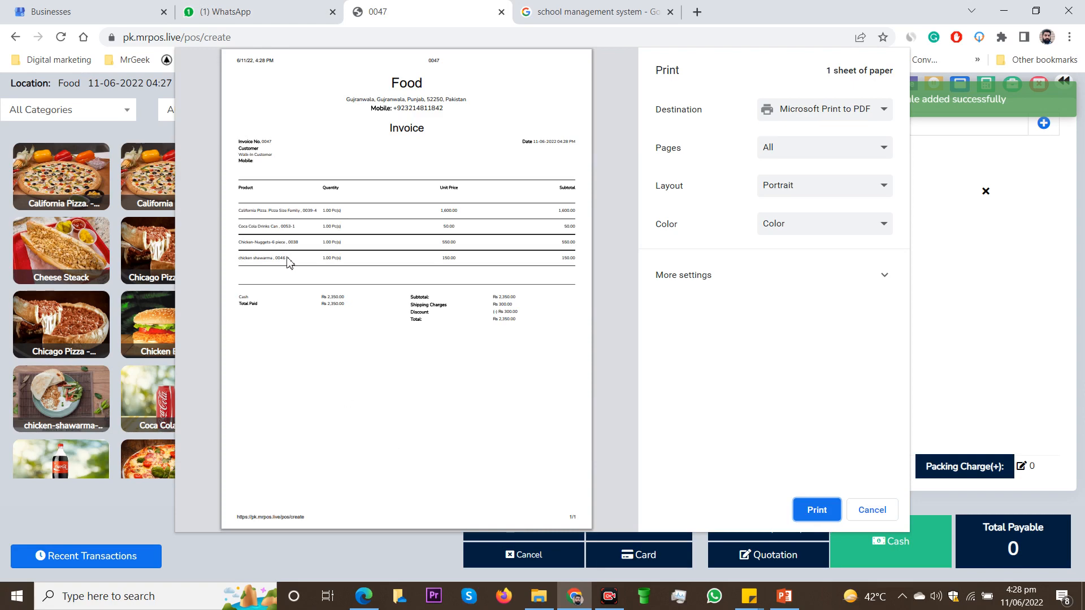
{"action": "left_click", "coordinate": [870, 510]}
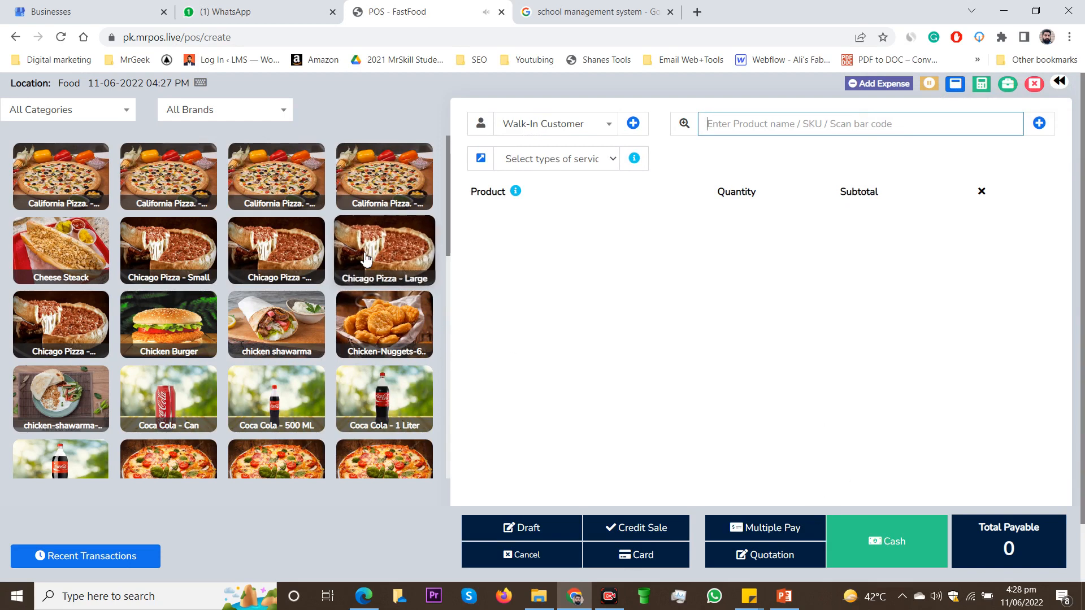
Step: Fill a new sale with a Medium Chicago Pizza, chicken shawarma, Coca Cola Can, shawarma platter and Small Creamy Pizza without topping modifiers
{"action": "left_click", "coordinate": [277, 339]}
{"action": "left_click", "coordinate": [182, 405]}
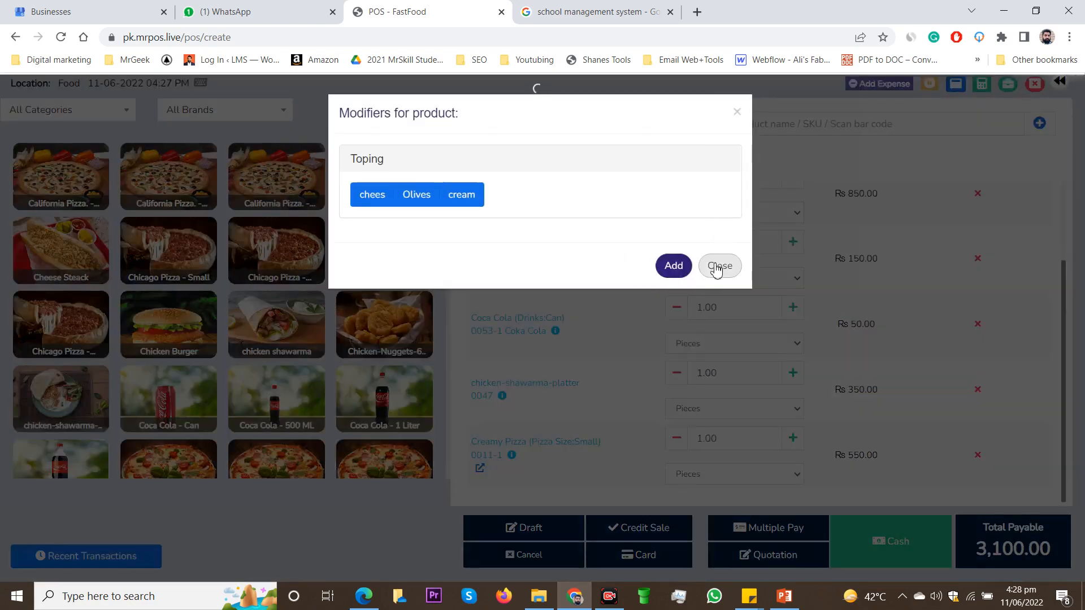
{"action": "left_click", "coordinate": [715, 268]}
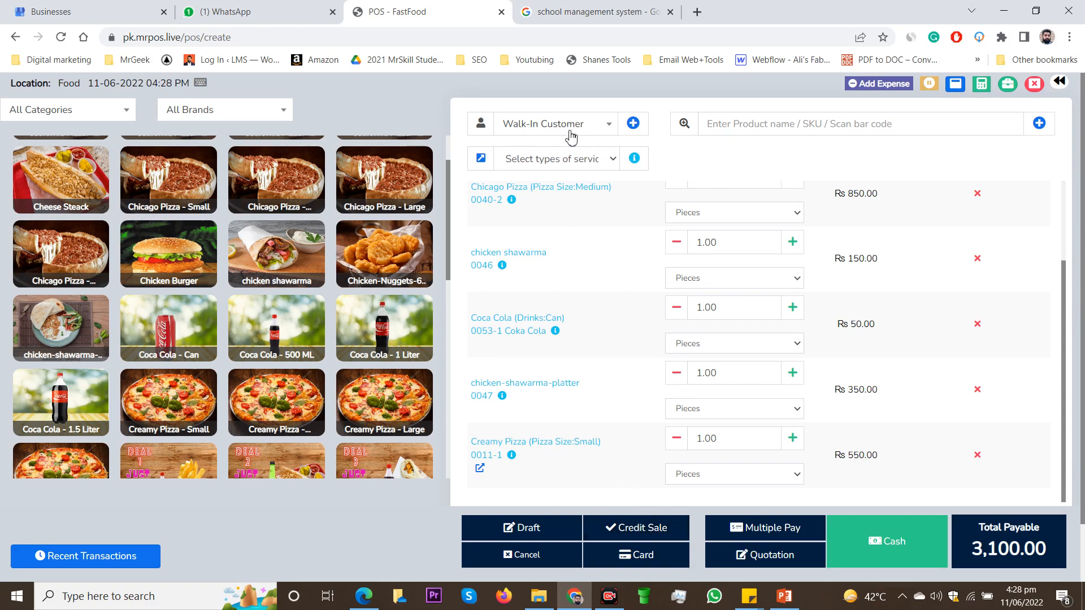
Step: Start a new customer contact for the sale, compare the Business type, and set the contact to Individual
{"action": "left_click", "coordinate": [661, 531]}
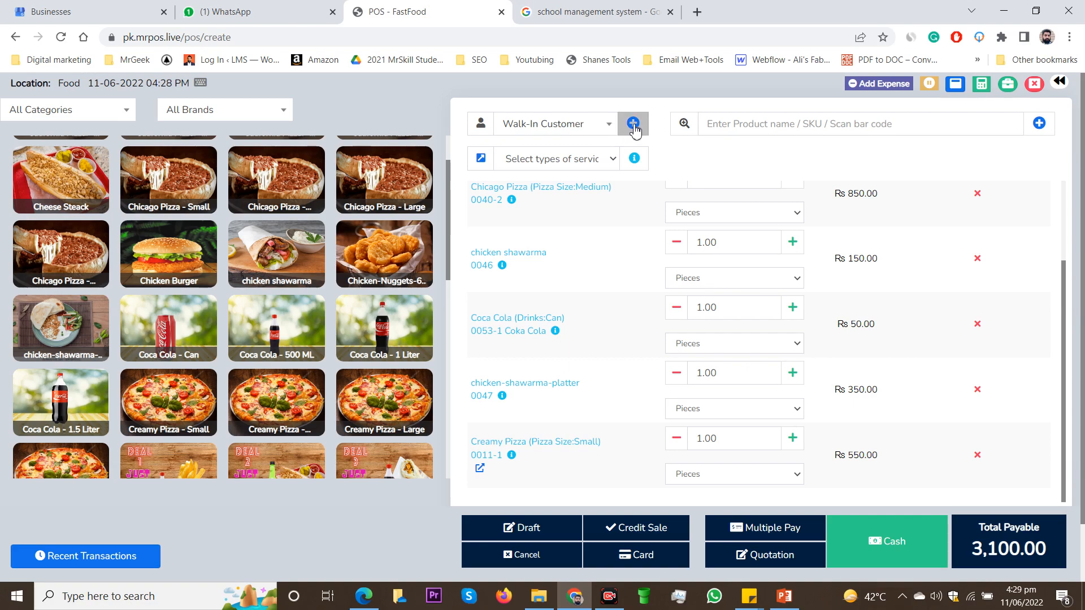
{"action": "left_click", "coordinate": [633, 123]}
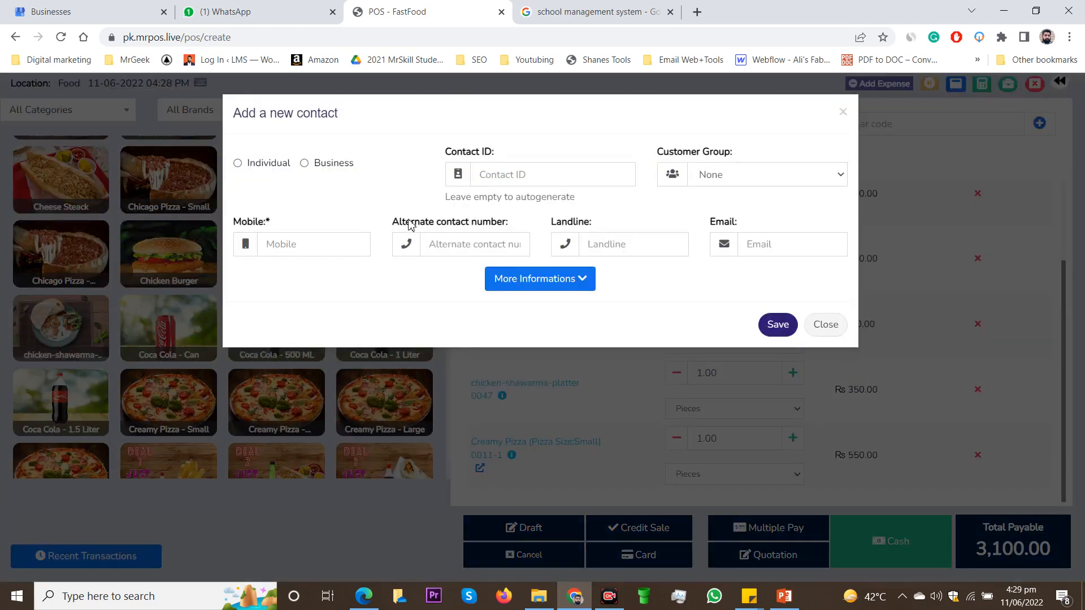
{"action": "left_click", "coordinate": [237, 164]}
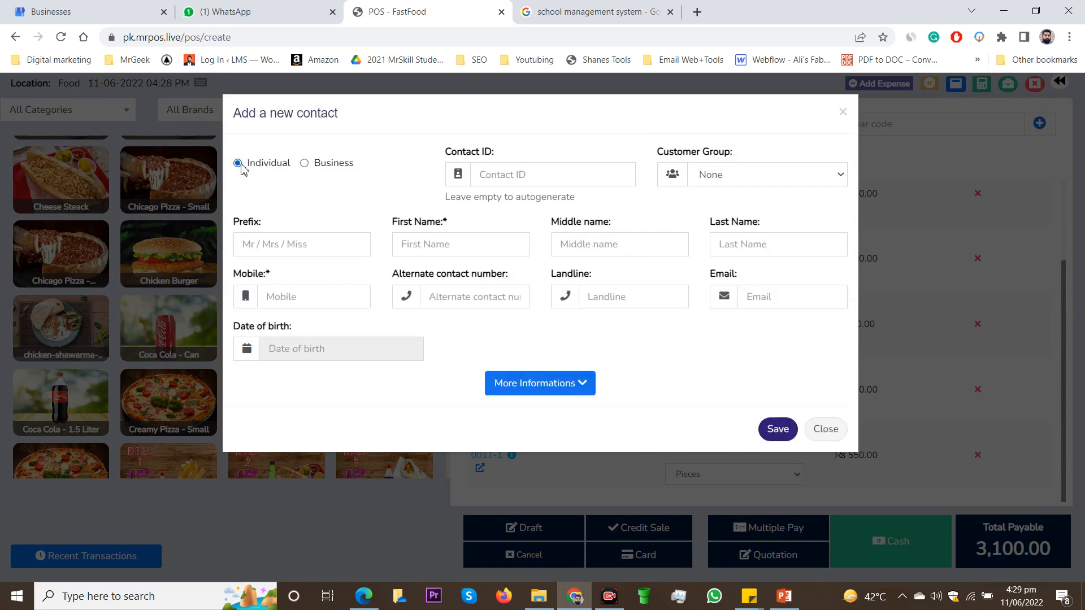
{"action": "left_click", "coordinate": [306, 164]}
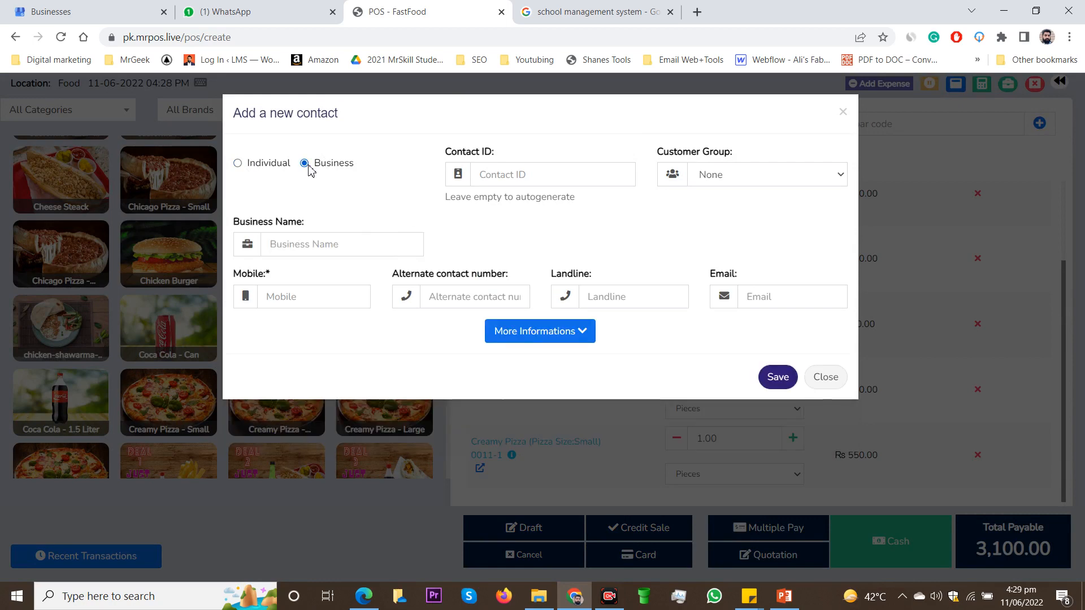
{"action": "left_click", "coordinate": [261, 168]}
Step: Fill in the contact's name, mobile number and e-mail from a saved entry, and replace the last name with a different one
{"action": "left_click", "coordinate": [429, 251]}
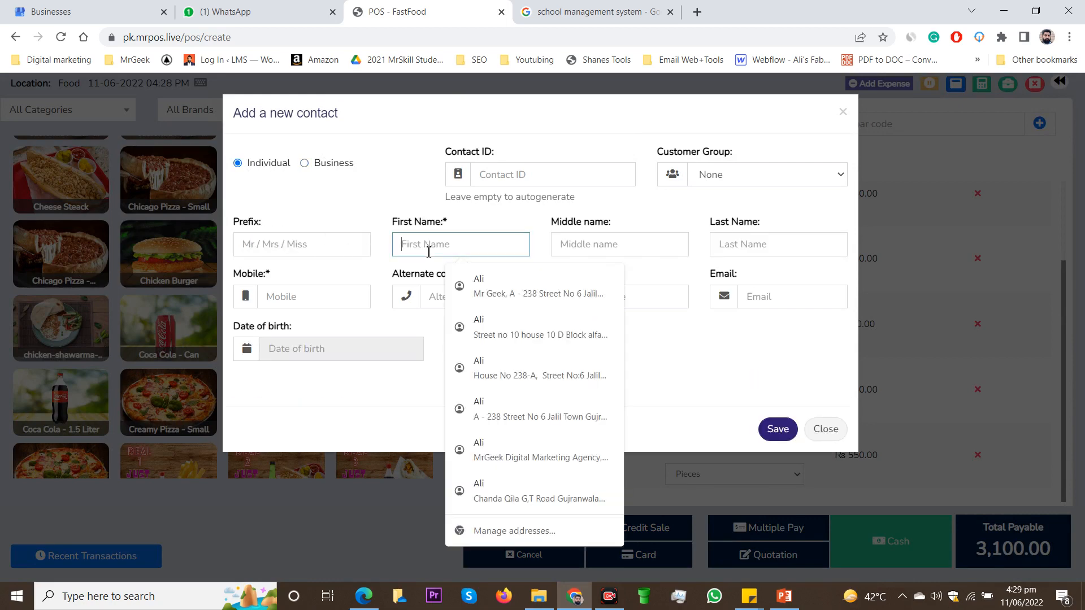
{"action": "left_click", "coordinate": [468, 285]}
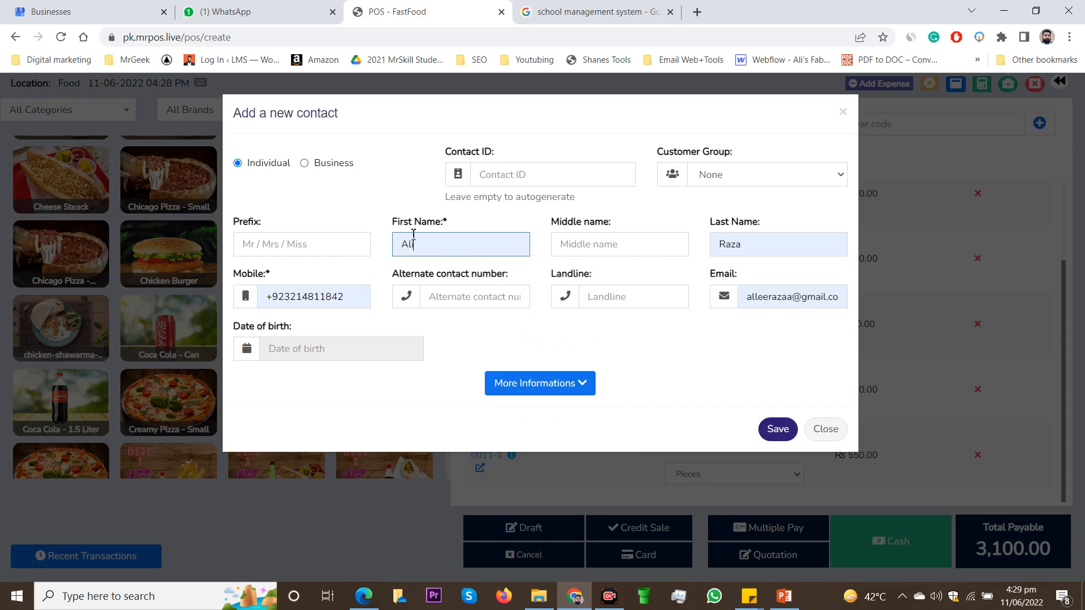
{"action": "left_click", "coordinate": [351, 301]}
{"action": "key", "text": "ctrl+a"}
{"action": "left_click", "coordinate": [767, 235]}
{"action": "key", "text": "ctrl+a"}
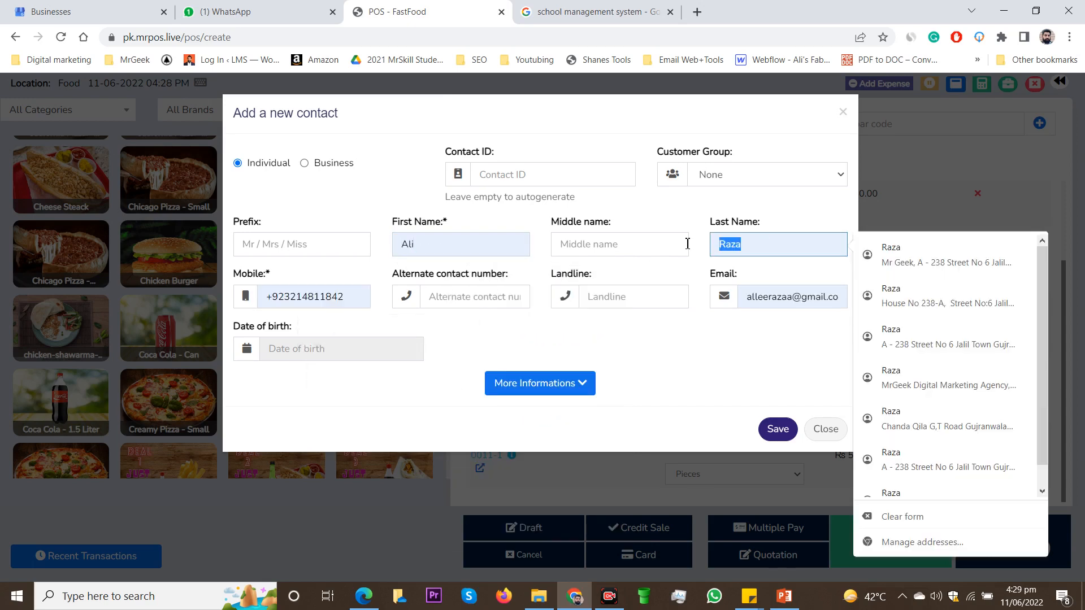
{"action": "type", "text": "hassan"}
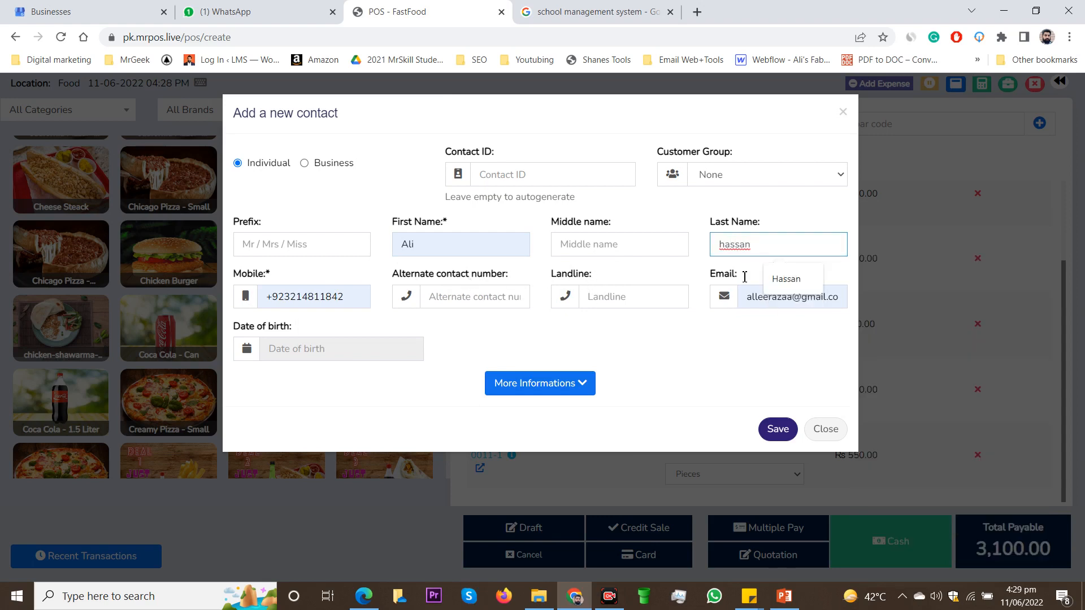
Step: Replace the new contact's last name, change the final digits of the mobile number, and save the contact
{"action": "key", "text": "ctrl+a"}
{"action": "type", "text": "Yas"}
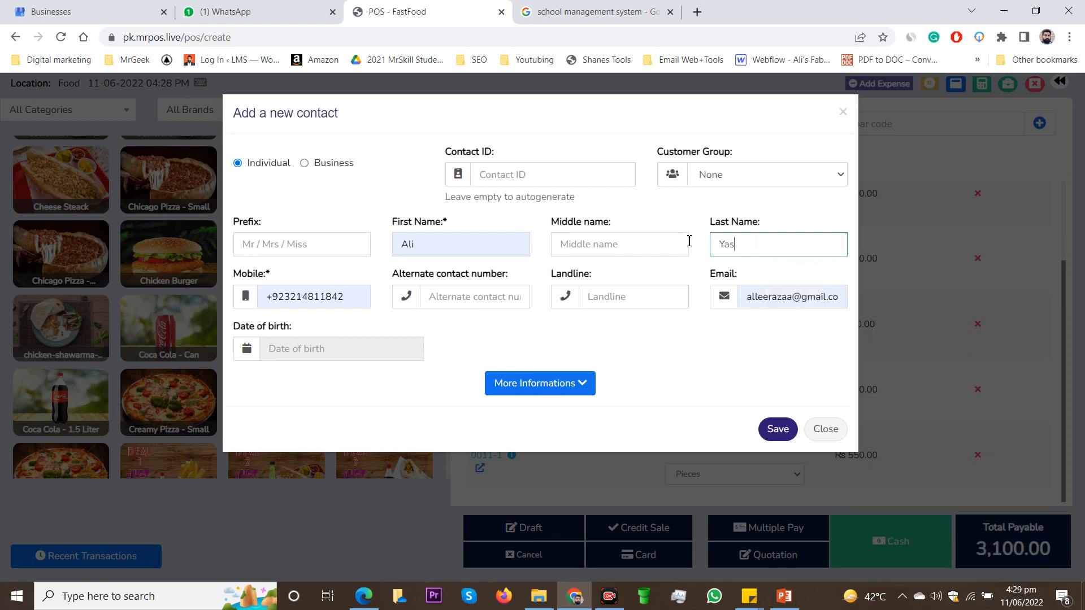
{"action": "left_click", "coordinate": [349, 298]}
{"action": "key", "text": "BackSpace"}
{"action": "key", "text": "BackSpace"}
{"action": "key", "text": "BackSpace"}
{"action": "key", "text": "BackSpace"}
{"action": "key", "text": "BackSpace"}
{"action": "key", "text": "BackSpace"}
{"action": "key", "text": "BackSpace"}
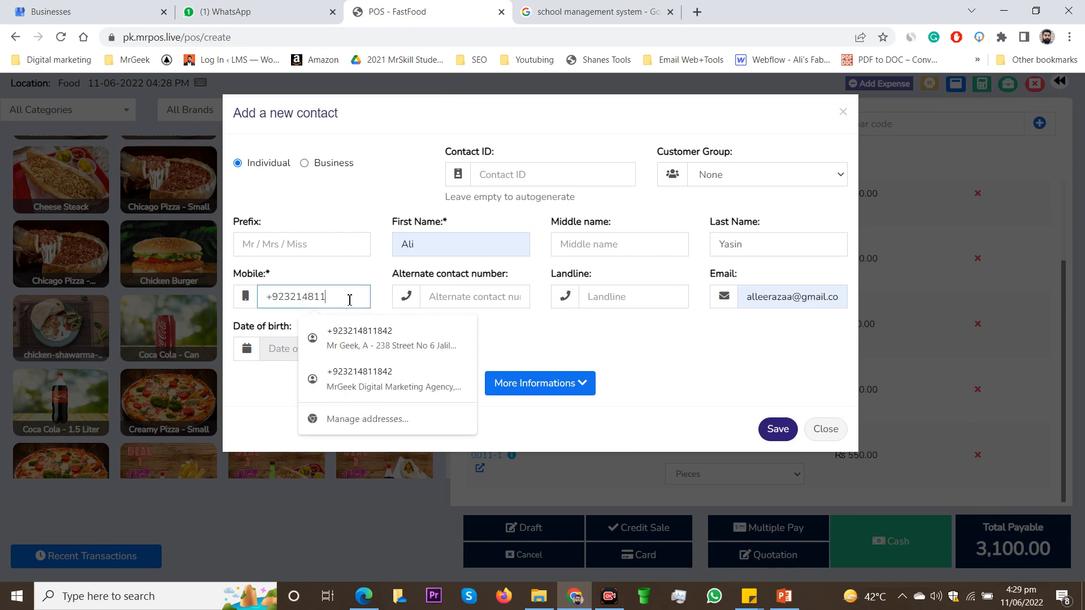
{"action": "type", "text": "5454632"}
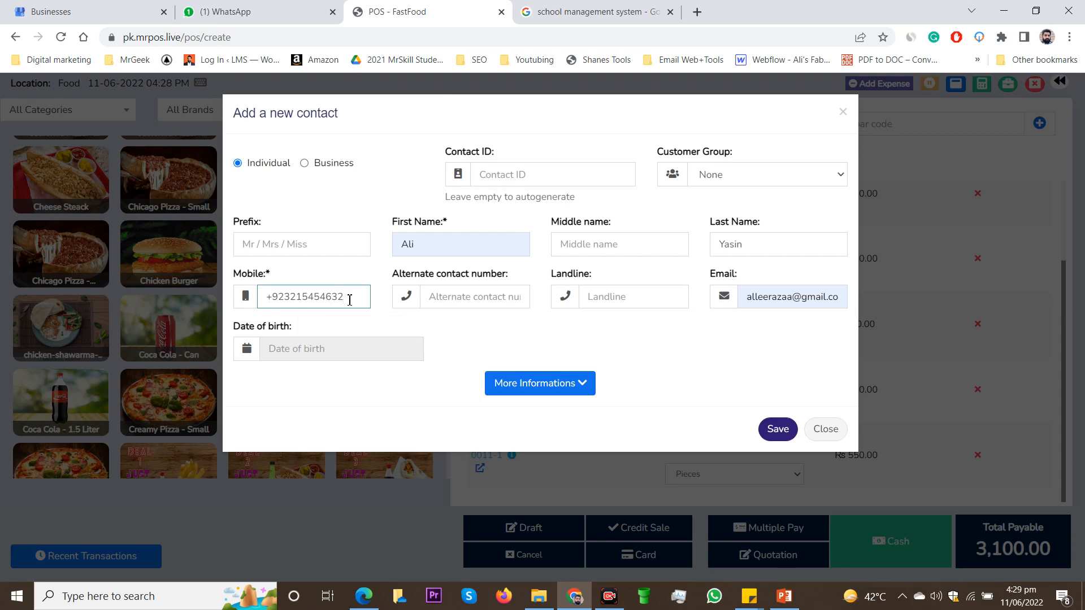
{"action": "left_click", "coordinate": [486, 330]}
{"action": "left_click", "coordinate": [784, 431]}
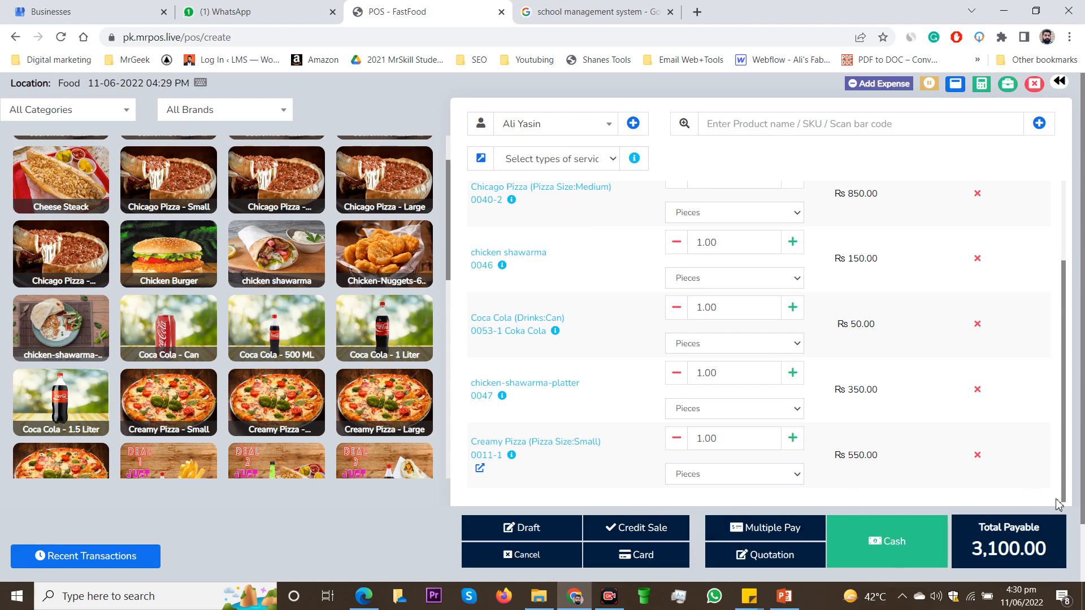
Step: Finalize the sale through Multiple Pay with a cash amount of 2000 and empty notes, and dismiss the invoice printout without printing
{"action": "scroll", "coordinate": [1038, 511], "scroll_direction": "down", "scroll_amount": 2}
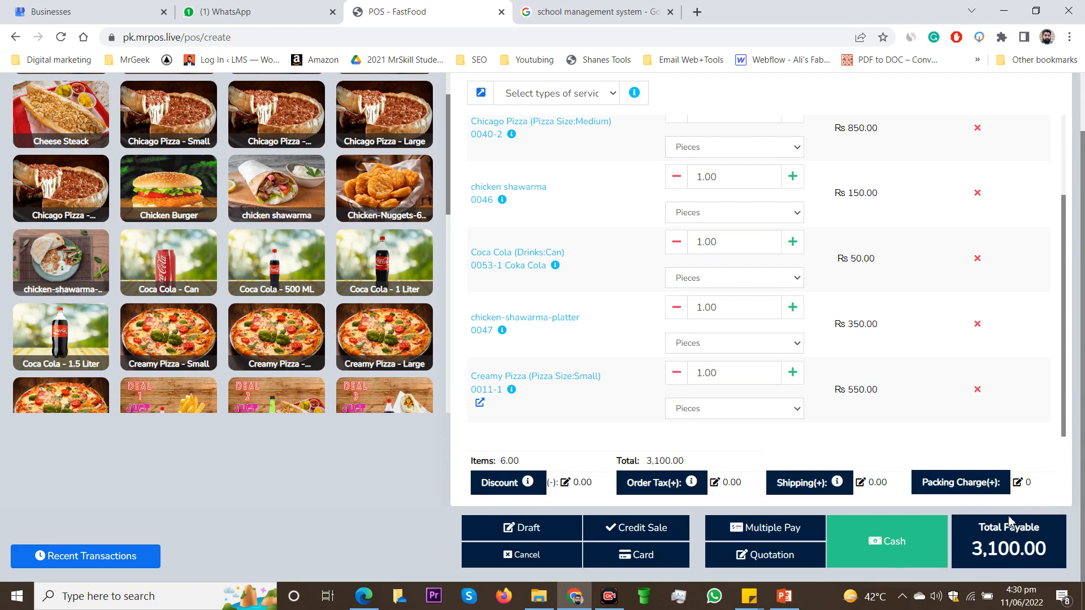
{"action": "scroll", "coordinate": [1009, 520], "scroll_direction": "up", "scroll_amount": 2}
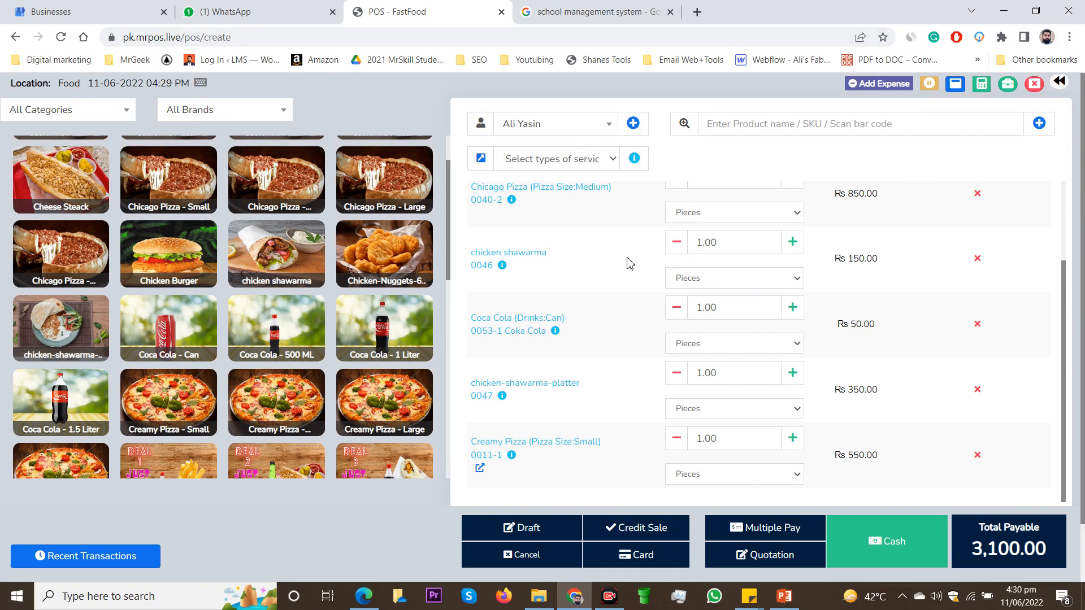
{"action": "left_click", "coordinate": [775, 535]}
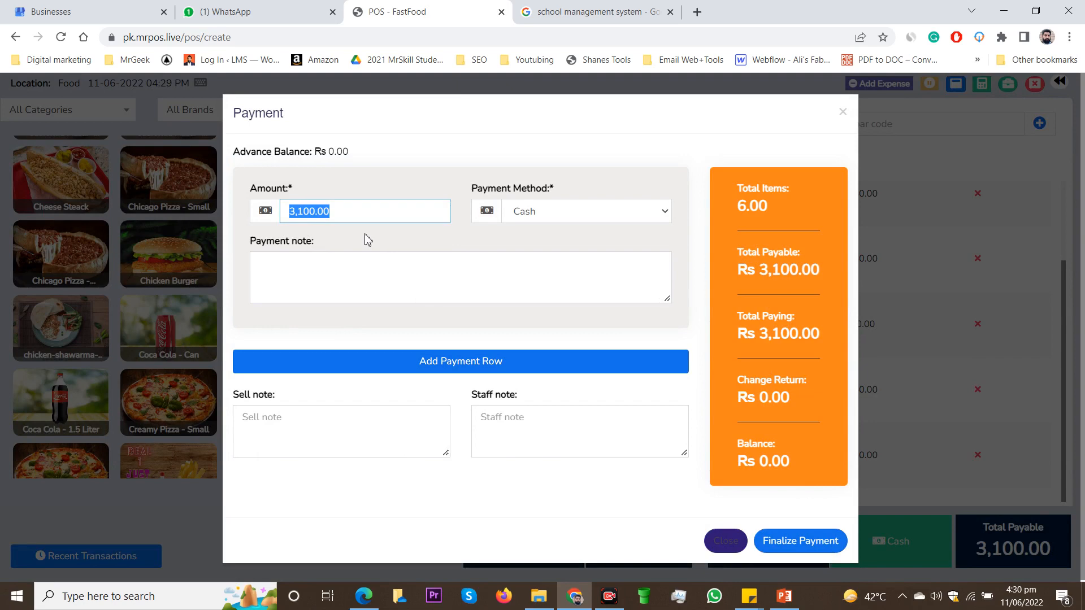
{"action": "type", "text": "2000"}
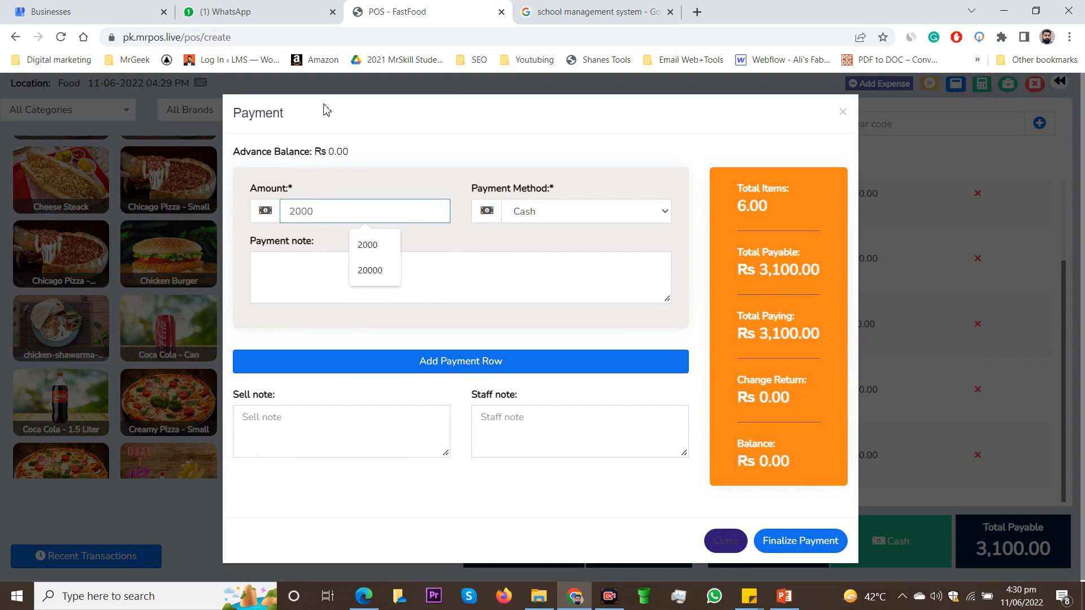
{"action": "left_click", "coordinate": [375, 176]}
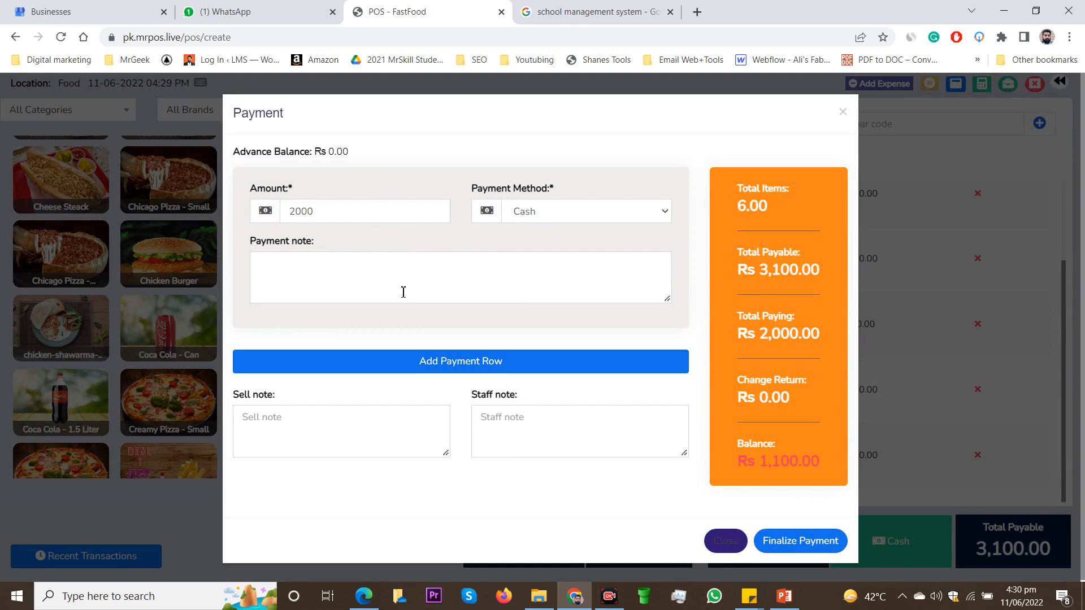
{"action": "left_click", "coordinate": [315, 426]}
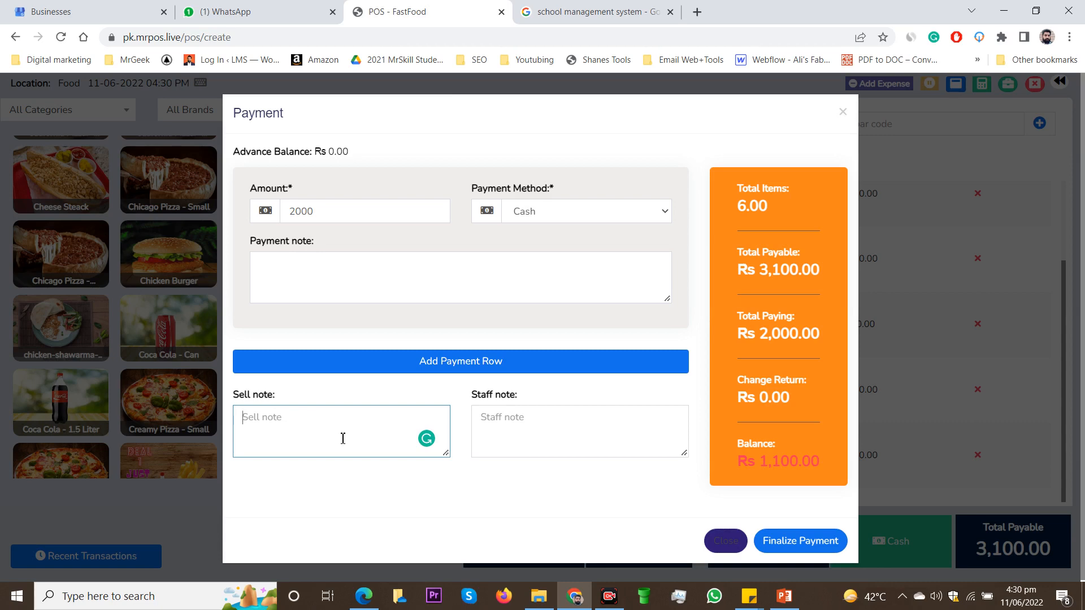
{"action": "left_click", "coordinate": [534, 422]}
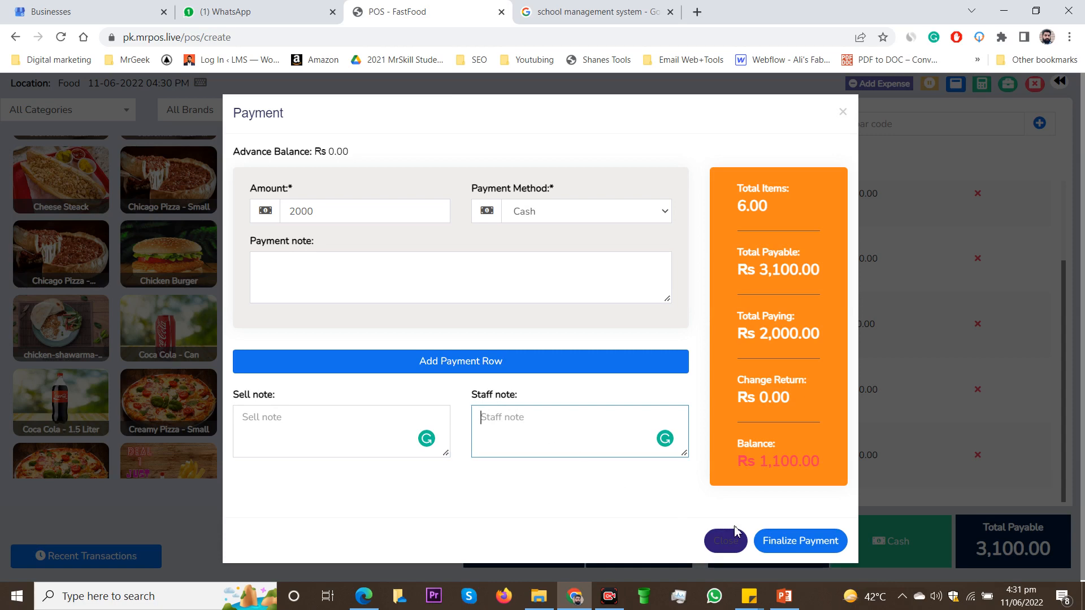
{"action": "left_click", "coordinate": [813, 542]}
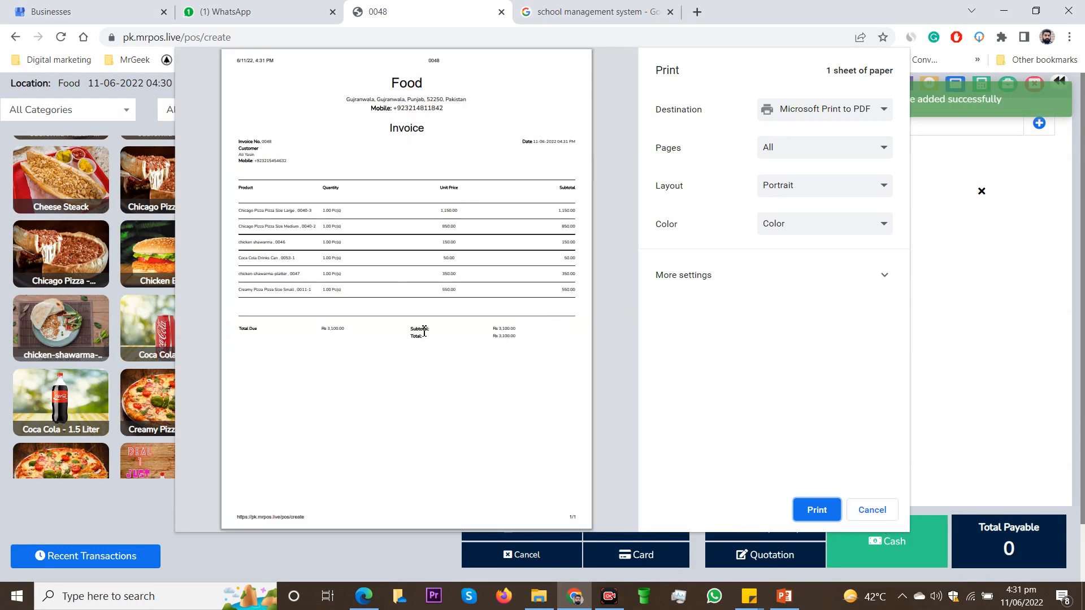
{"action": "left_click", "coordinate": [853, 508]}
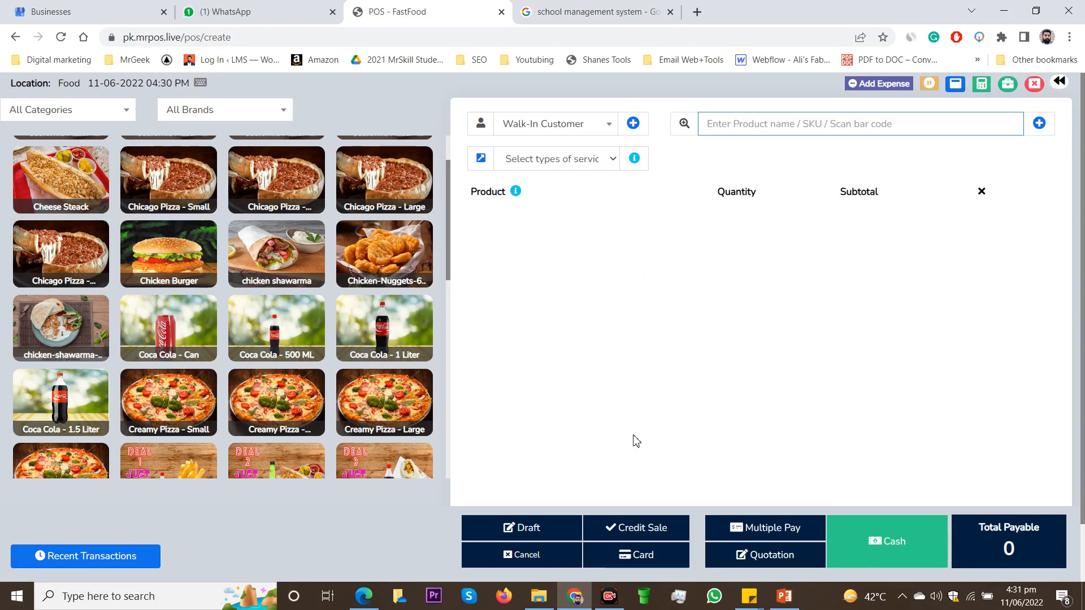
Step: Compare the products in the Beverages and Deals categories, and return the product list to All Categories
{"action": "scroll", "coordinate": [390, 309], "scroll_direction": "down", "scroll_amount": 5}
{"action": "scroll", "coordinate": [177, 210], "scroll_direction": "up", "scroll_amount": 6}
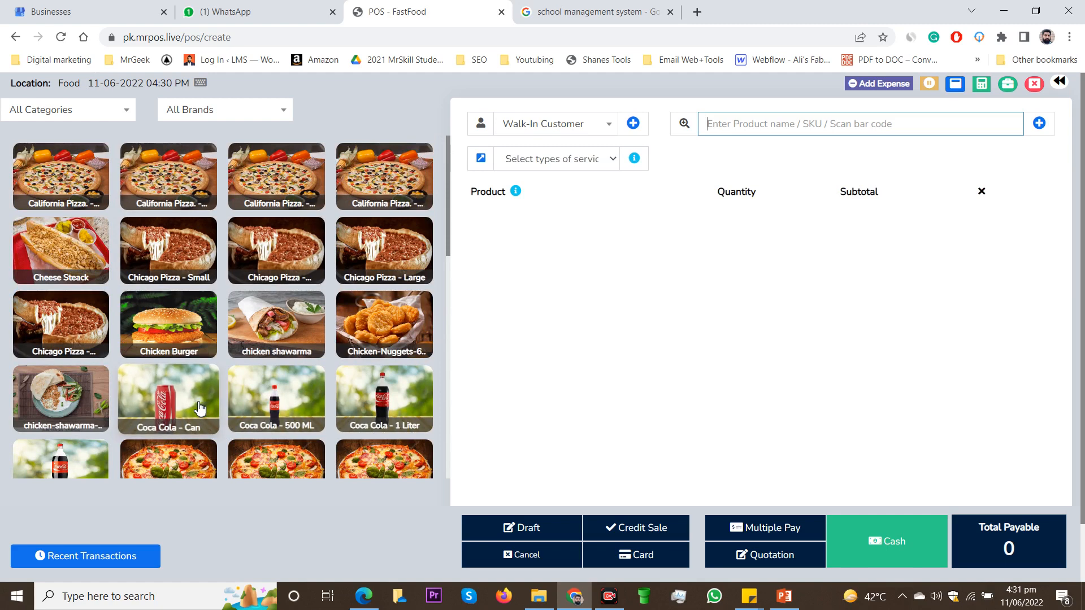
{"action": "left_click", "coordinate": [118, 108]}
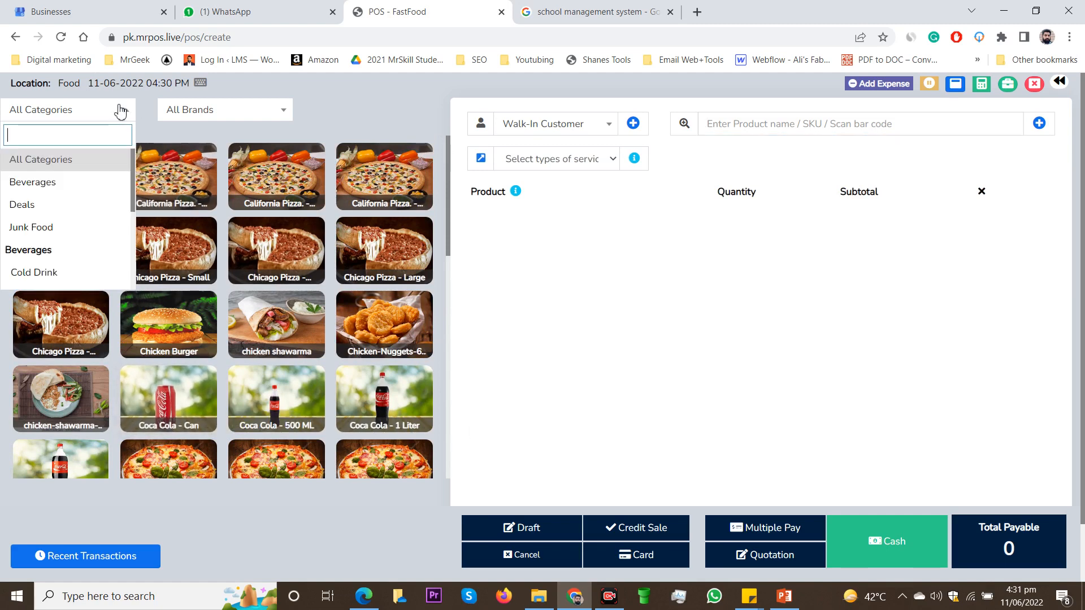
{"action": "left_click", "coordinate": [82, 180]}
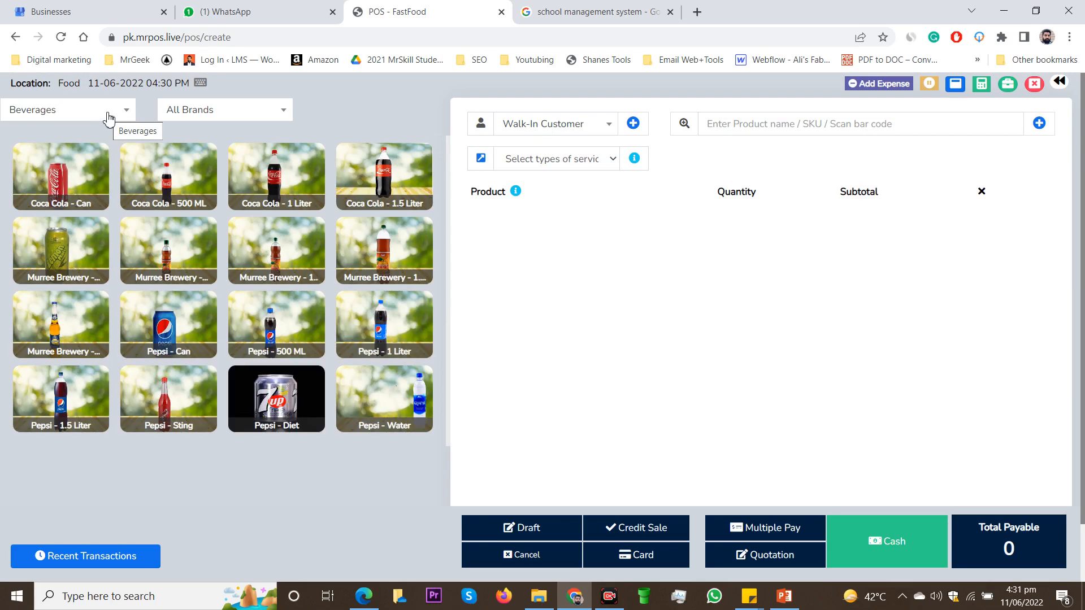
{"action": "left_click", "coordinate": [110, 118]}
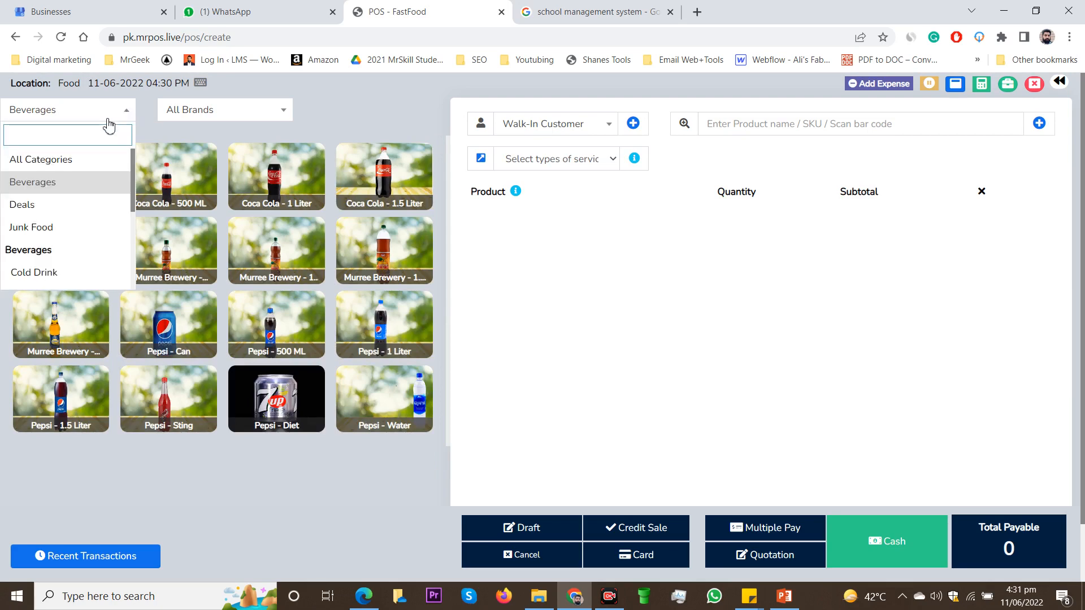
{"action": "left_click", "coordinate": [18, 204]}
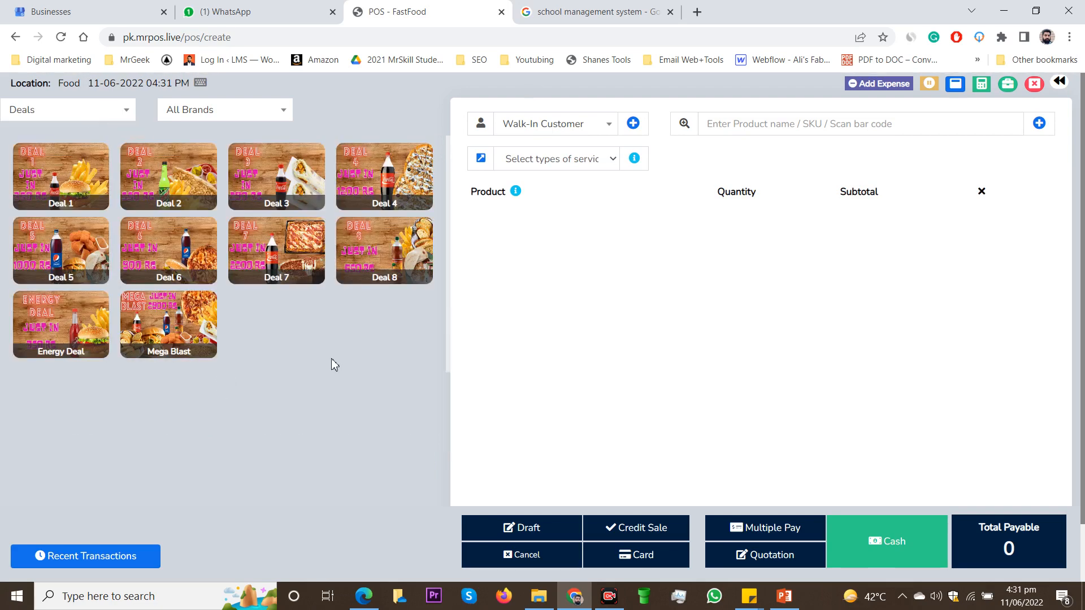
{"action": "left_click", "coordinate": [116, 108]}
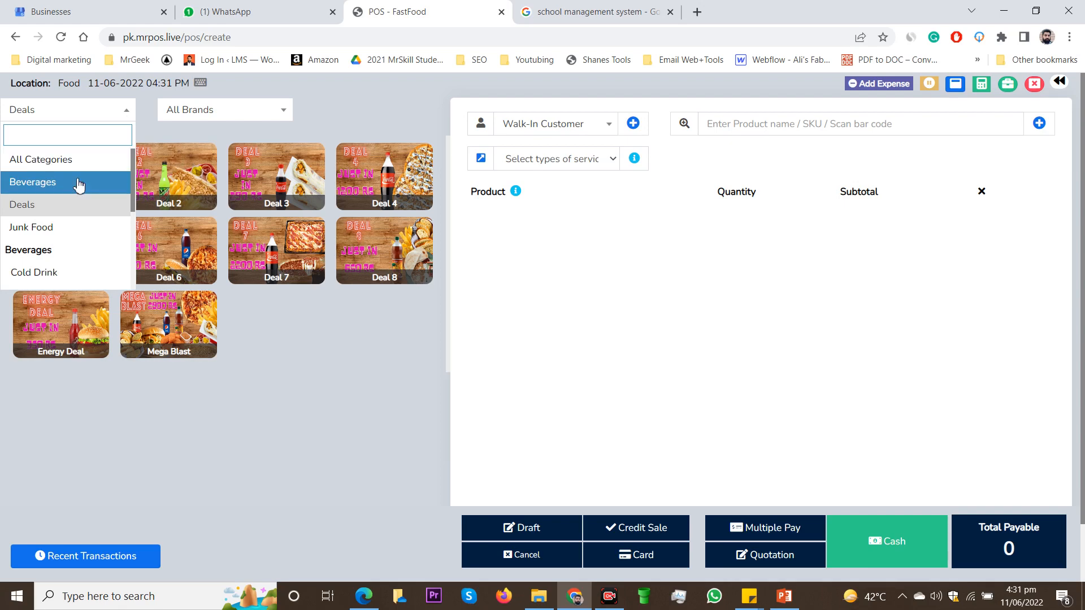
{"action": "left_click", "coordinate": [79, 183]}
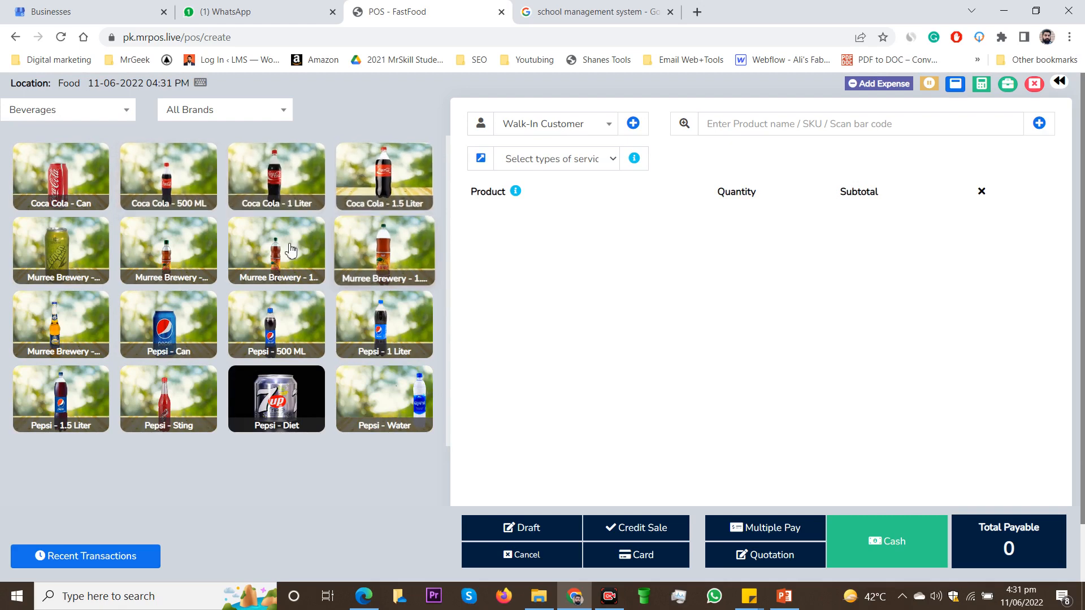
{"action": "left_click", "coordinate": [117, 110]}
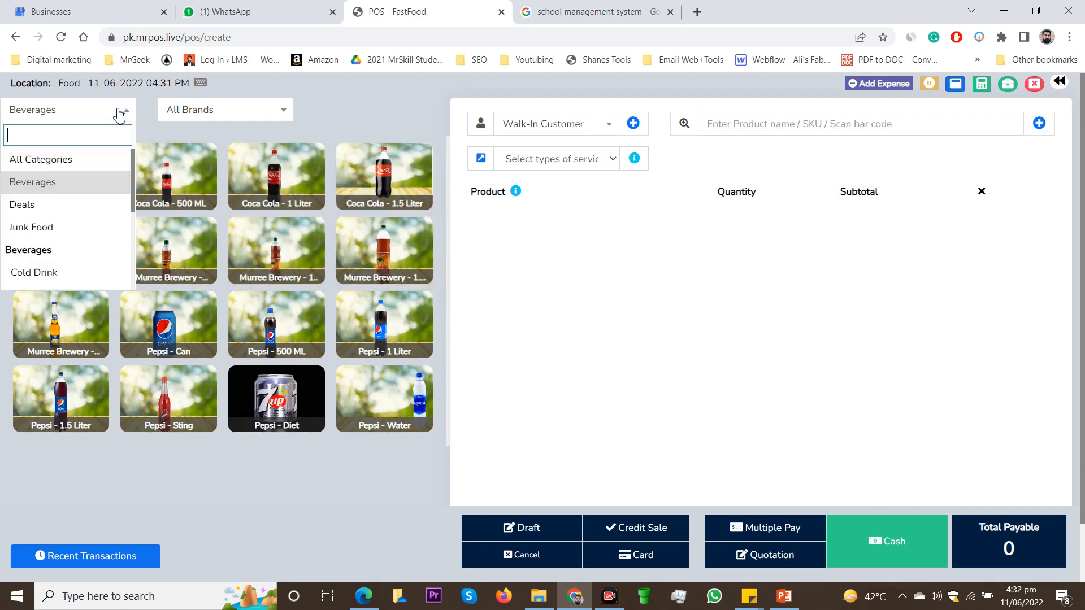
{"action": "left_click", "coordinate": [69, 207]}
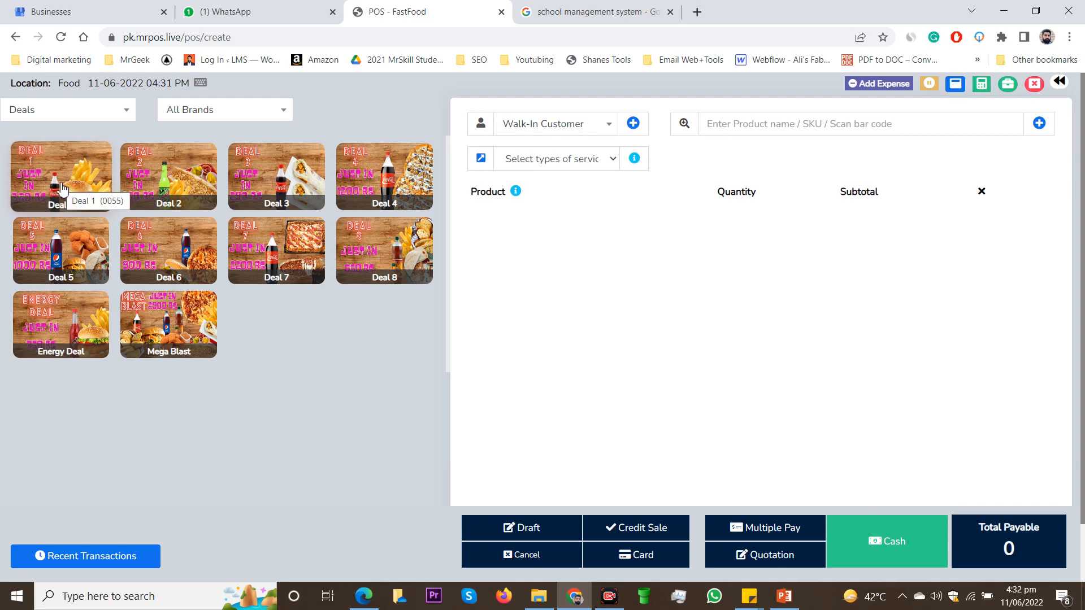
{"action": "left_click", "coordinate": [106, 111]}
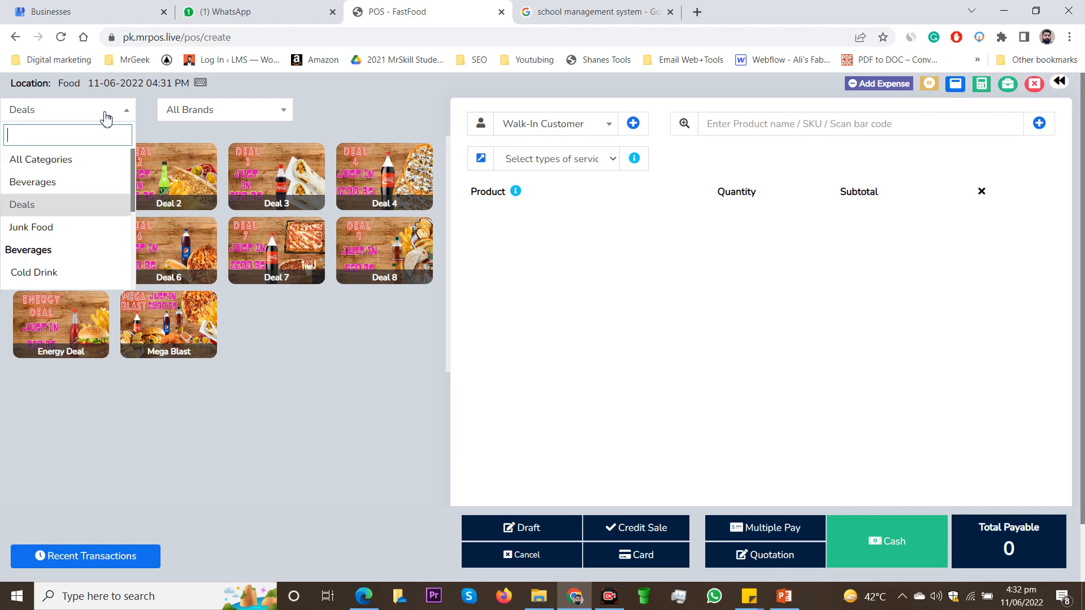
{"action": "left_click", "coordinate": [59, 163]}
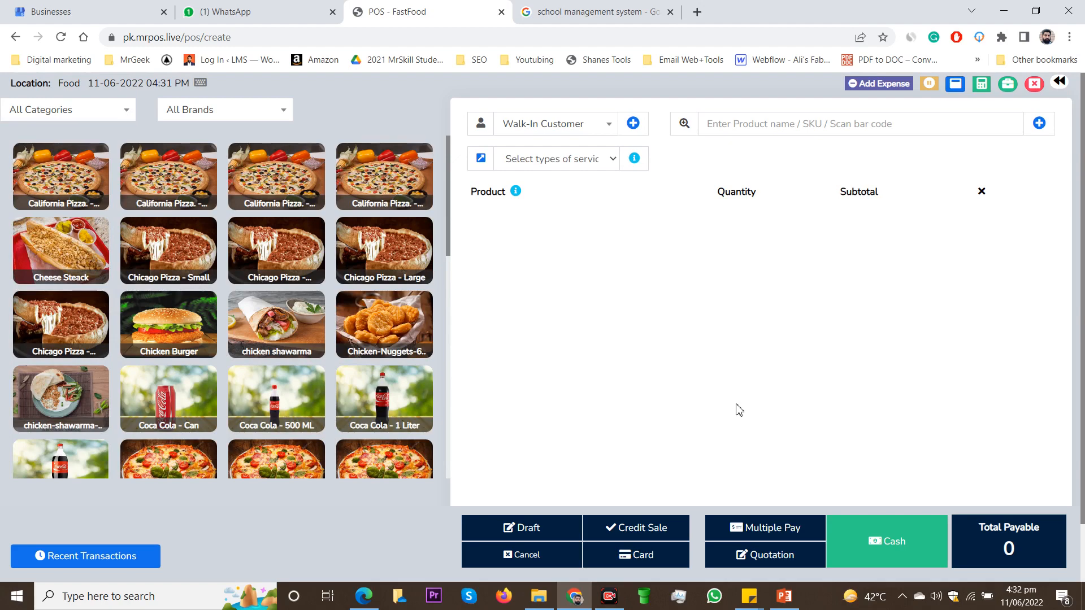
Step: Fill a new walk-in sale with Family, Large, Medium and Small Sicilian Pizza, two Pepsi Water, one Pepsi Diet and a Thai chicken burger
{"action": "scroll", "coordinate": [415, 281], "scroll_direction": "down", "scroll_amount": 1}
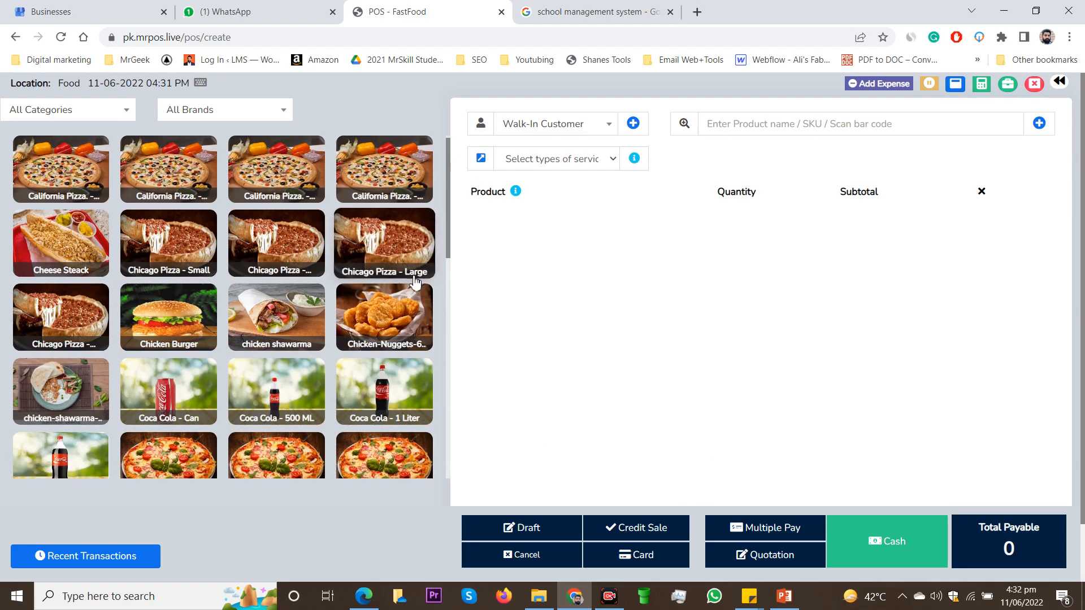
{"action": "scroll", "coordinate": [416, 280], "scroll_direction": "down", "scroll_amount": 10}
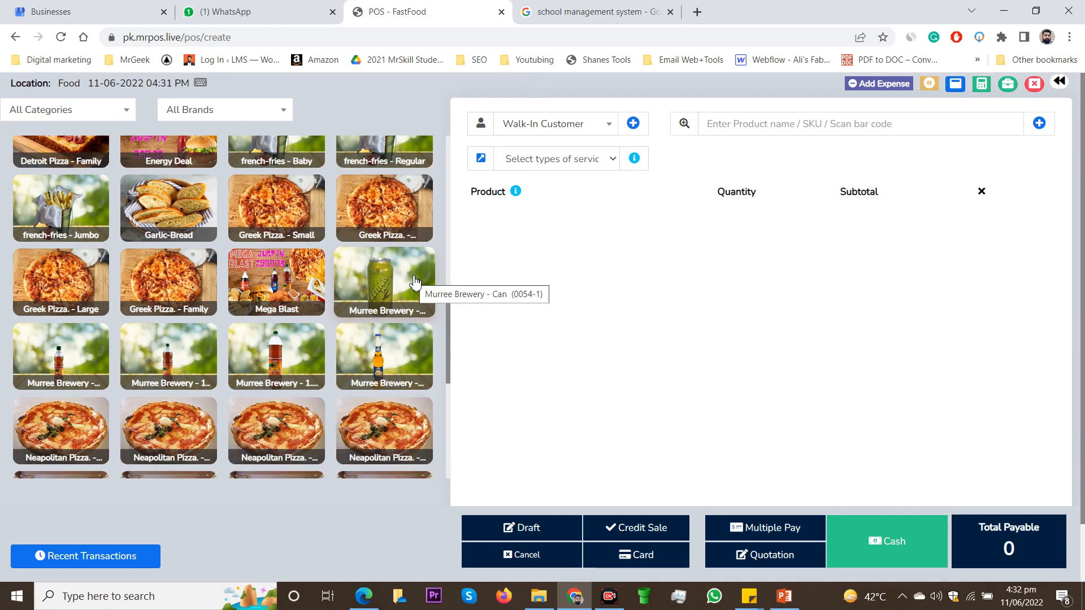
{"action": "scroll", "coordinate": [415, 280], "scroll_direction": "down", "scroll_amount": 3}
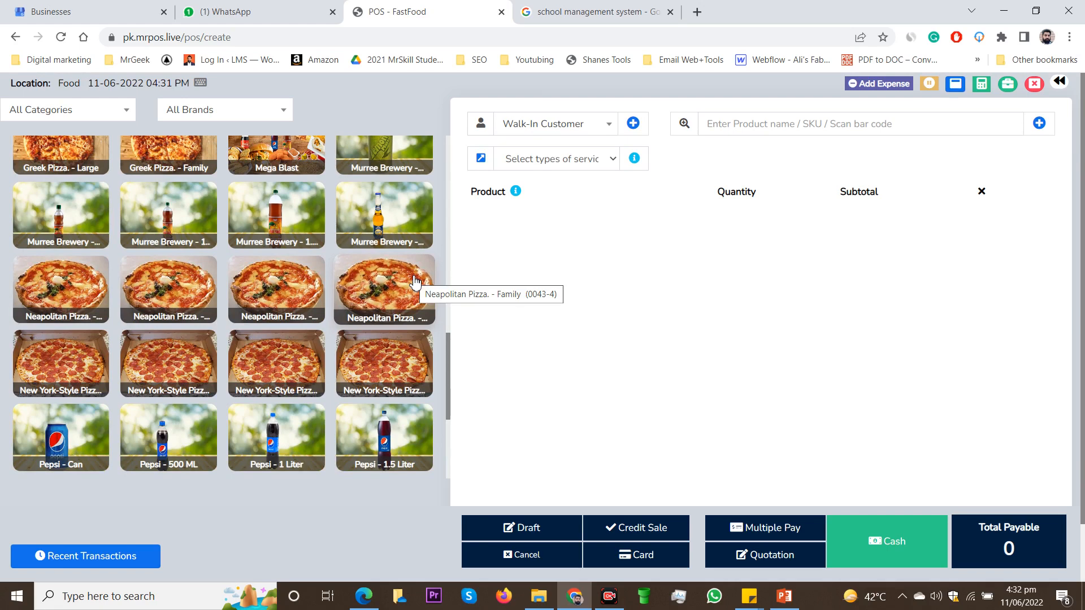
{"action": "scroll", "coordinate": [415, 281], "scroll_direction": "down", "scroll_amount": 4}
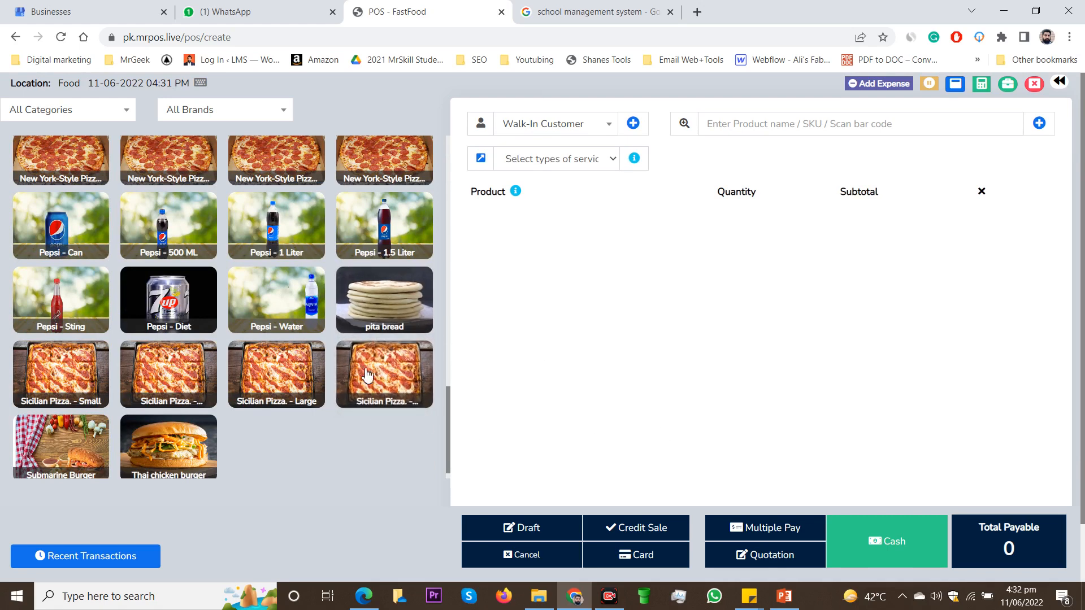
{"action": "left_click", "coordinate": [146, 374]}
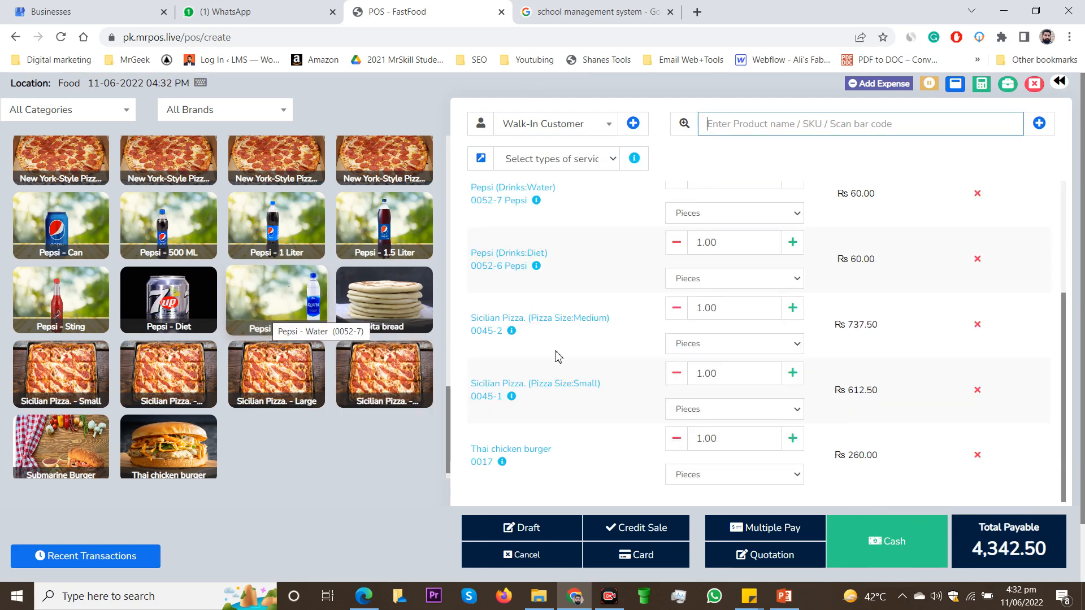
Step: Submit the walk-in customer's order as a quotation and look through its item list
{"action": "scroll", "coordinate": [720, 374], "scroll_direction": "down", "scroll_amount": 1}
{"action": "scroll", "coordinate": [720, 374], "scroll_direction": "up", "scroll_amount": 1}
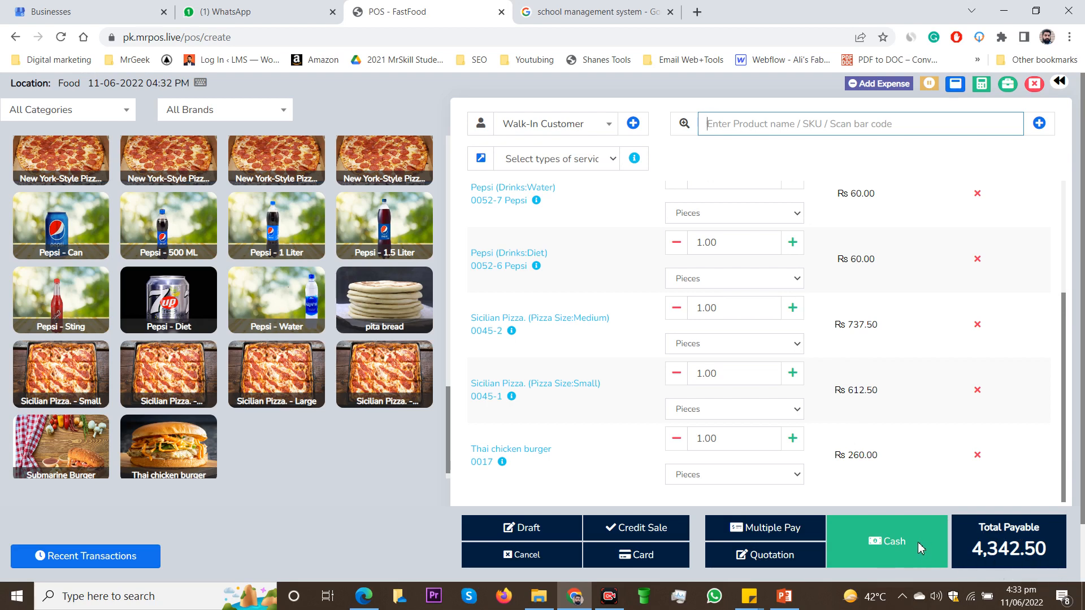
{"action": "left_click", "coordinate": [782, 567]}
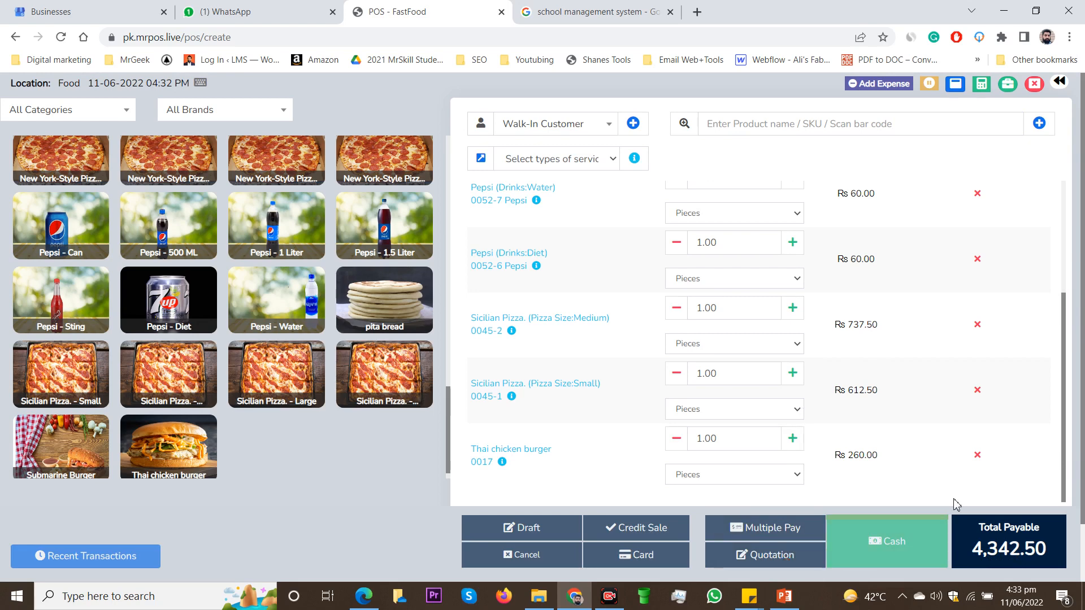
{"action": "scroll", "coordinate": [1065, 432], "scroll_direction": "up", "scroll_amount": 3}
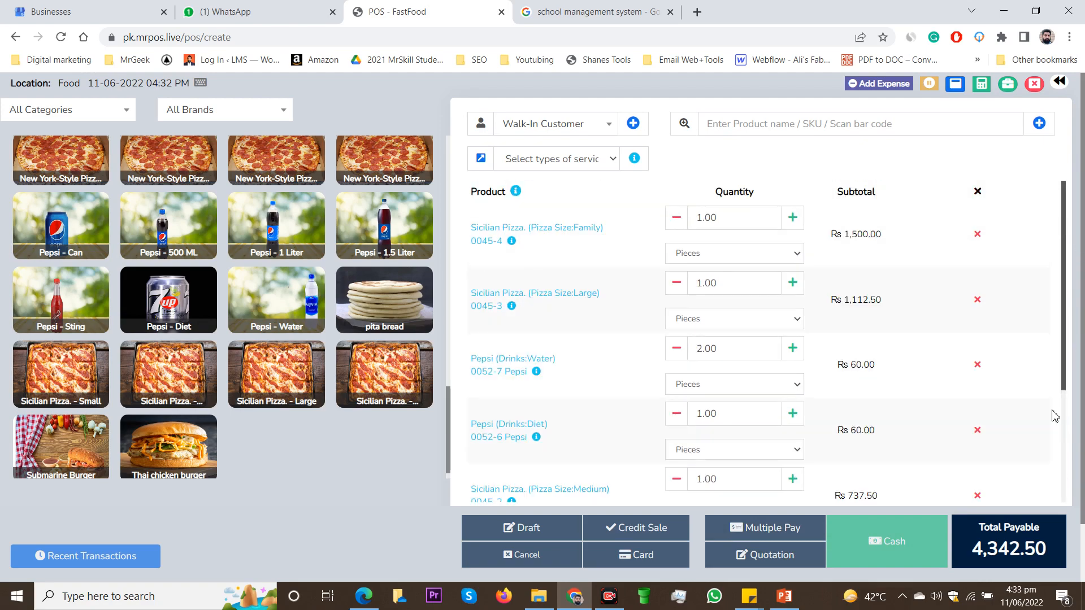
{"action": "scroll", "coordinate": [1054, 417], "scroll_direction": "down", "scroll_amount": 3}
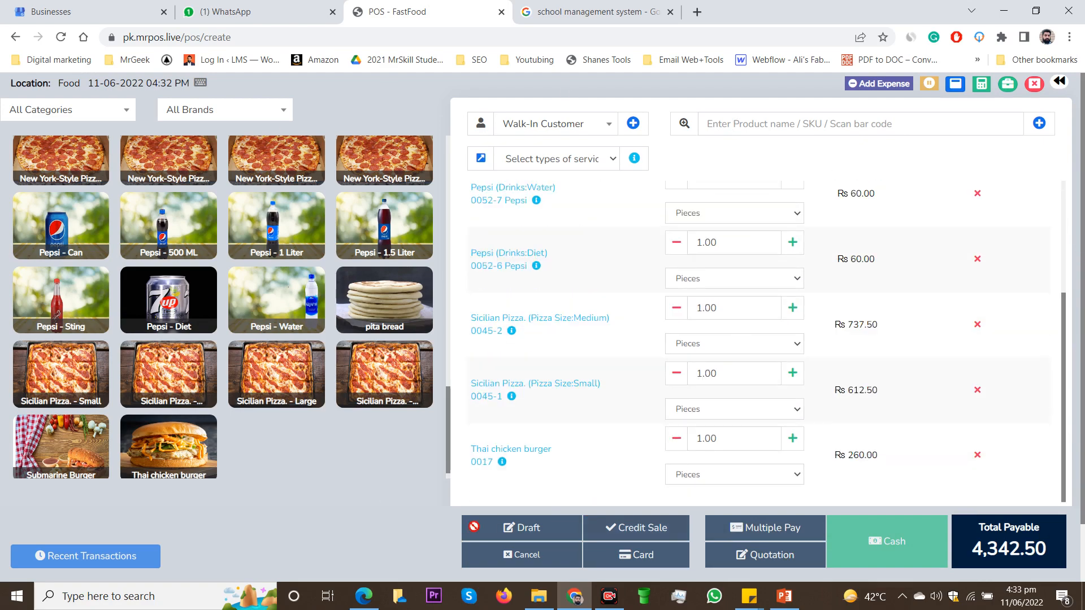